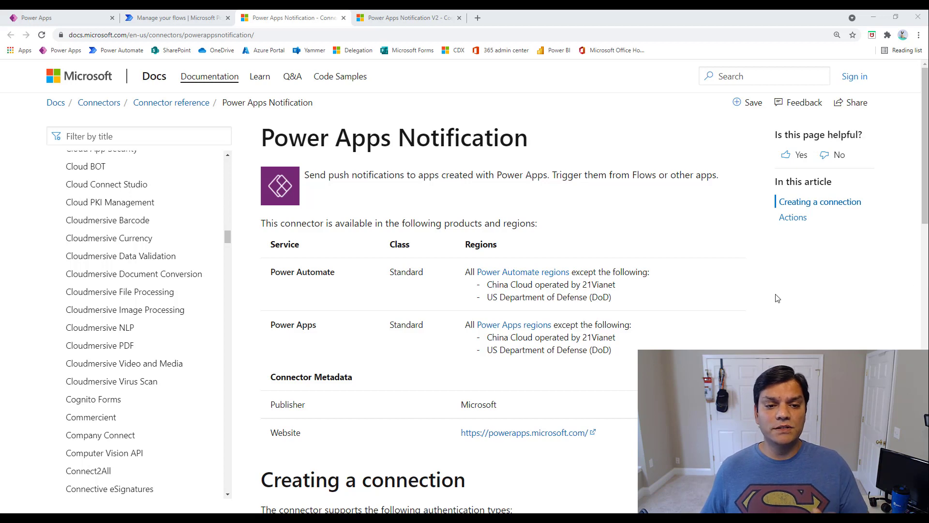
Read the Power Apps Notification connector reference through its Send push notification parameters, and bring up the Power Apps Notification V2 reference.
{"action": "scroll", "coordinate": [778, 299], "scroll_direction": "down", "scroll_amount": 5}
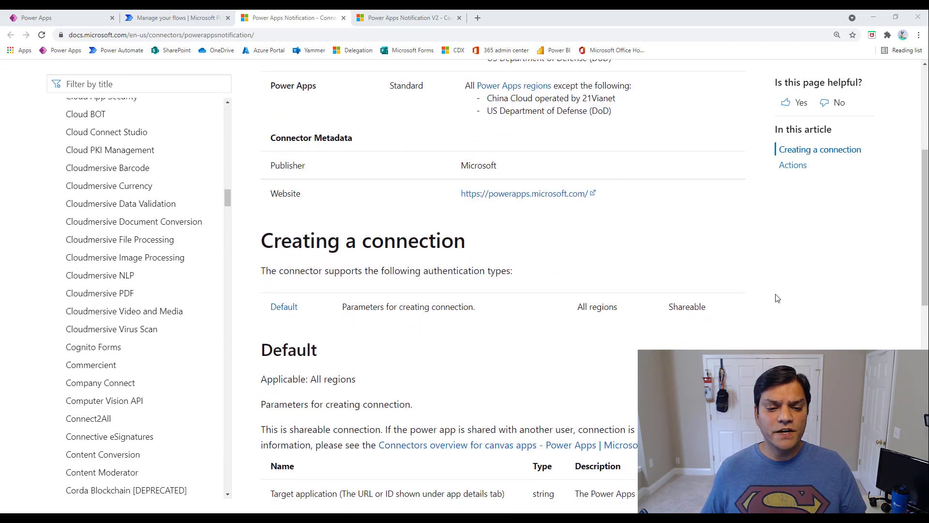
{"action": "scroll", "coordinate": [778, 298], "scroll_direction": "down", "scroll_amount": 4}
{"action": "scroll", "coordinate": [778, 298], "scroll_direction": "down", "scroll_amount": 2}
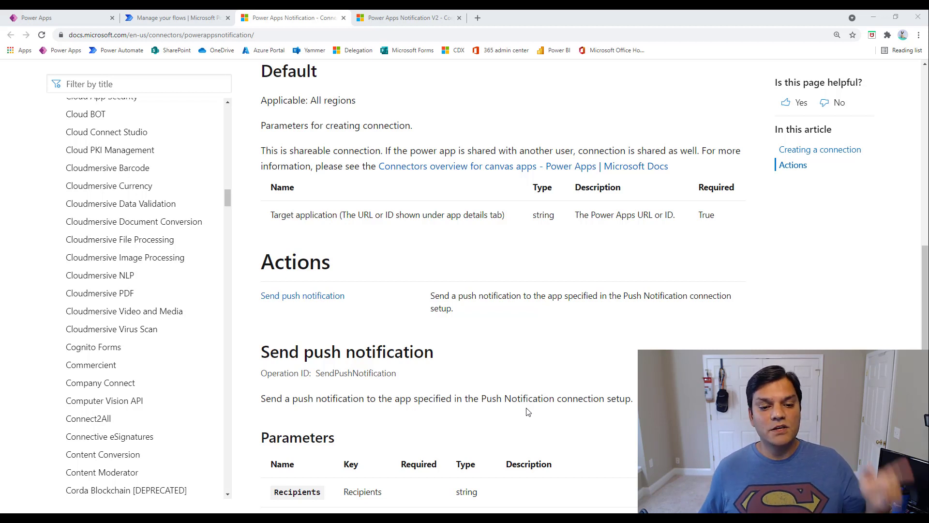
{"action": "scroll", "coordinate": [503, 290], "scroll_direction": "down", "scroll_amount": 4}
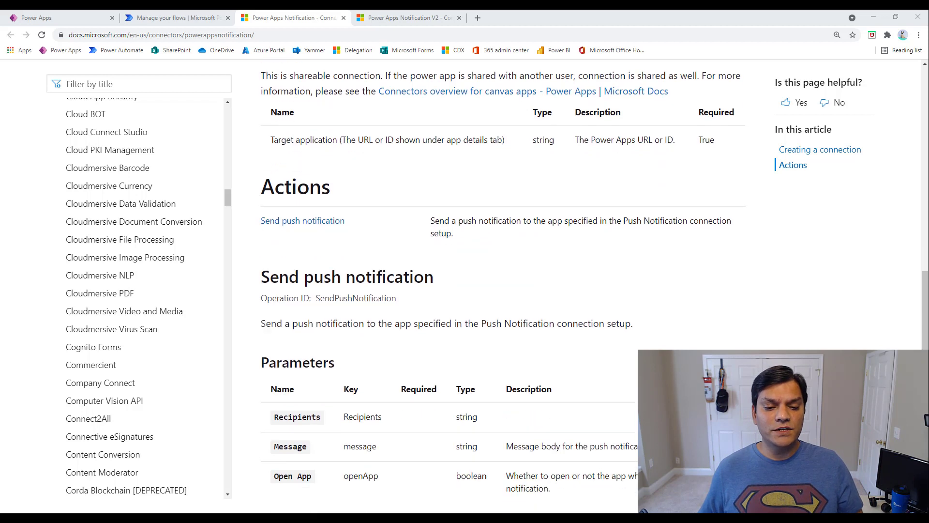
{"action": "scroll", "coordinate": [664, 345], "scroll_direction": "down", "scroll_amount": 1}
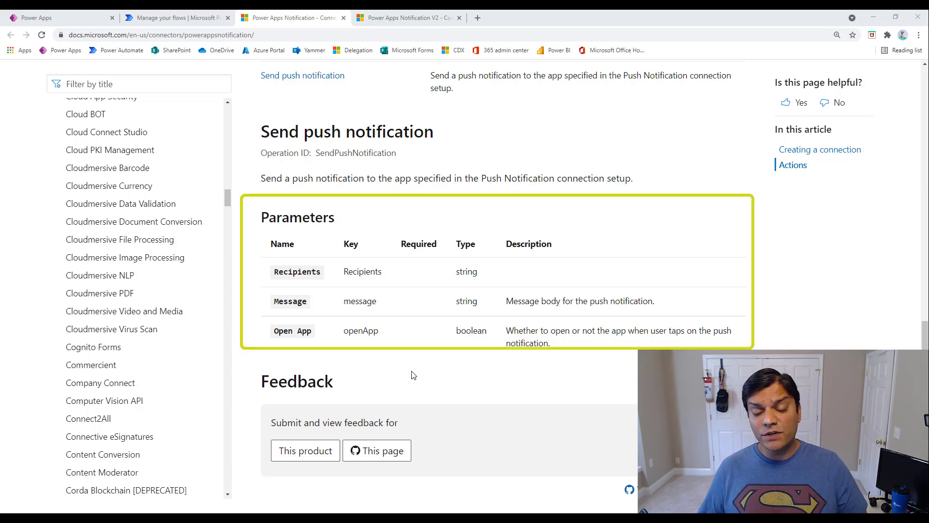
{"action": "left_click", "coordinate": [403, 19]}
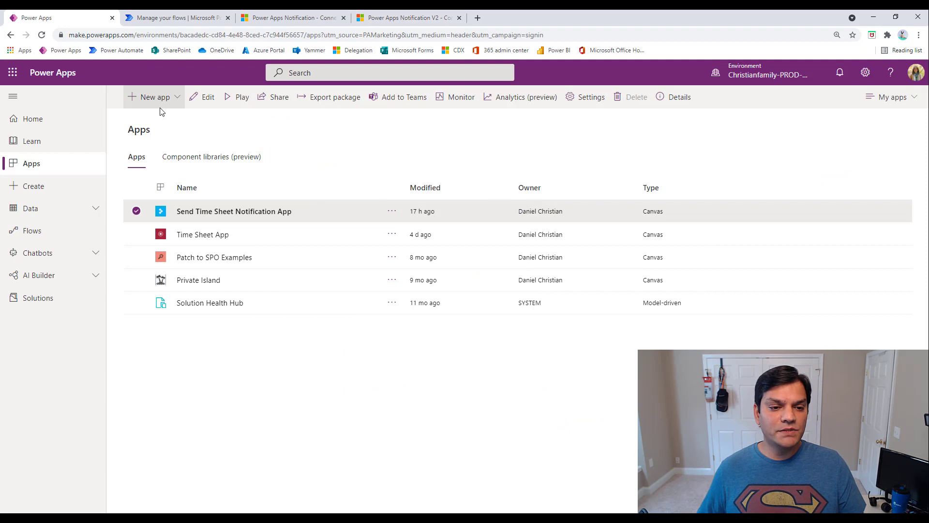
Create a blank canvas app in phone layout from the Power Apps site, accepting United States as the region.
{"action": "left_click", "coordinate": [158, 102]}
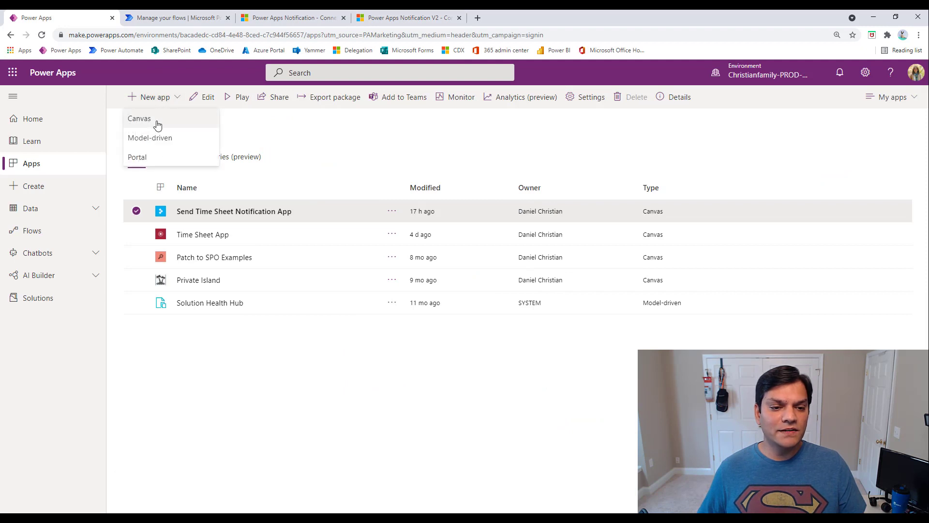
{"action": "left_click", "coordinate": [158, 125]}
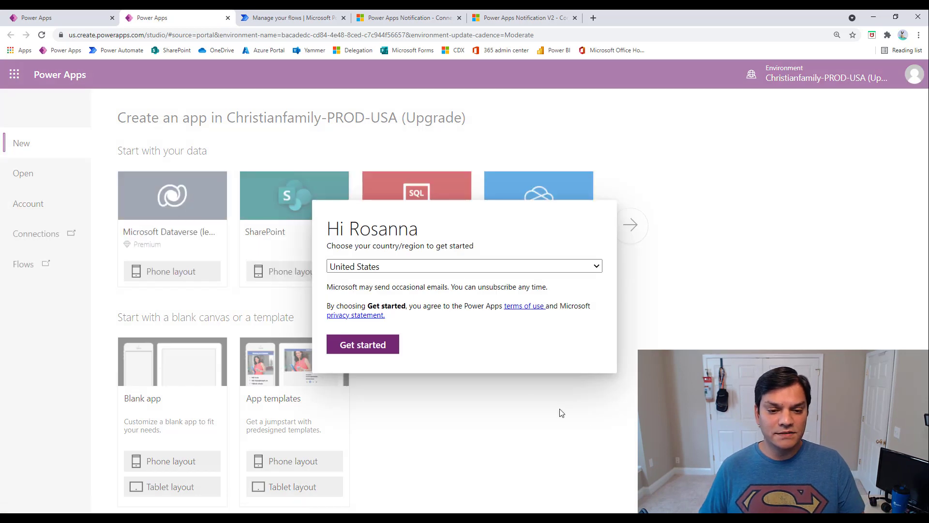
{"action": "left_click", "coordinate": [348, 346]}
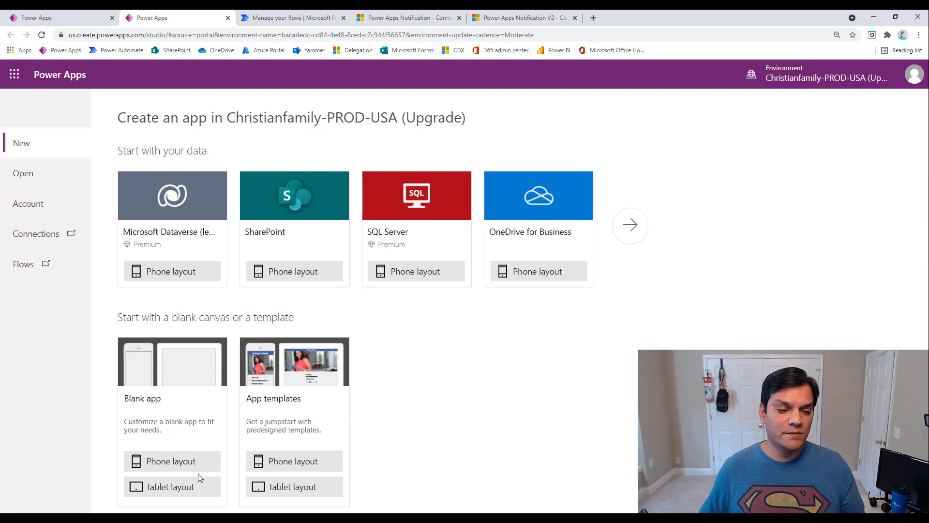
{"action": "left_click", "coordinate": [187, 465]}
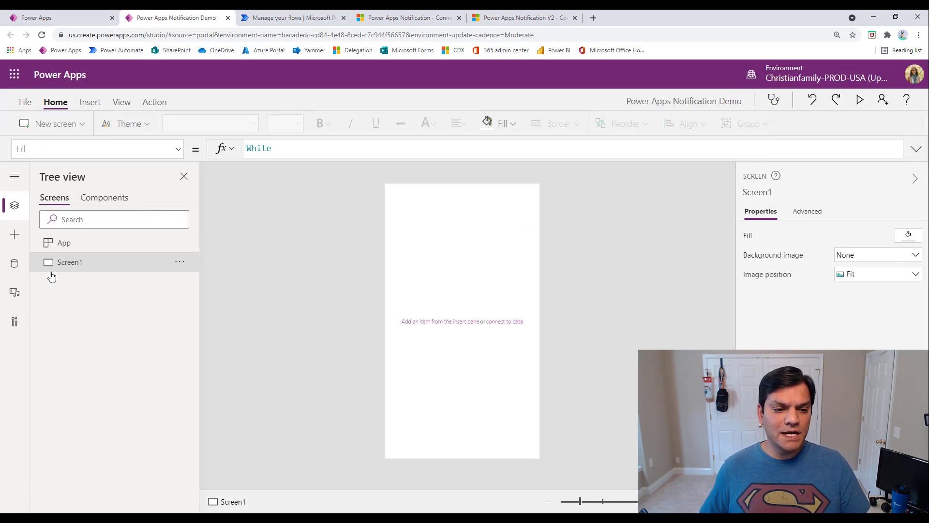
Find the Power Apps Notification connector among the data sources and add its existing connection to the app.
{"action": "left_click", "coordinate": [15, 264]}
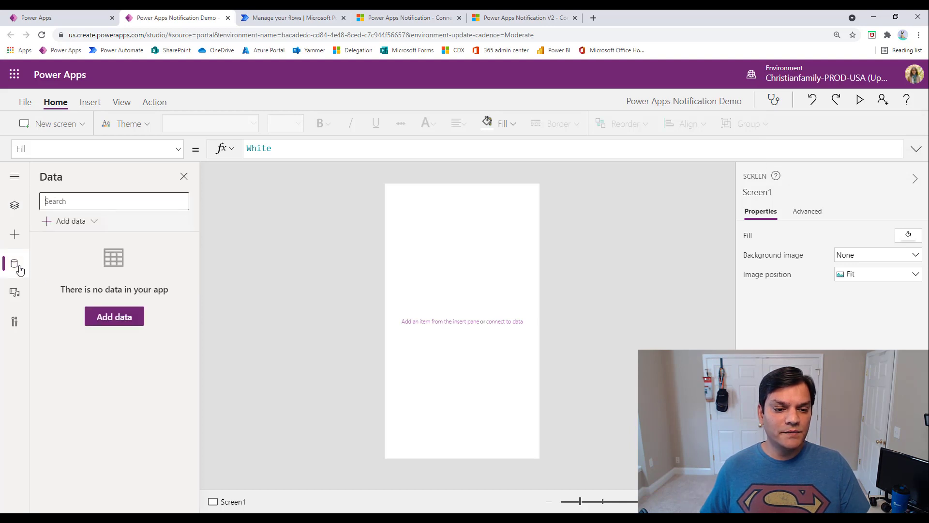
{"action": "left_click", "coordinate": [122, 327]}
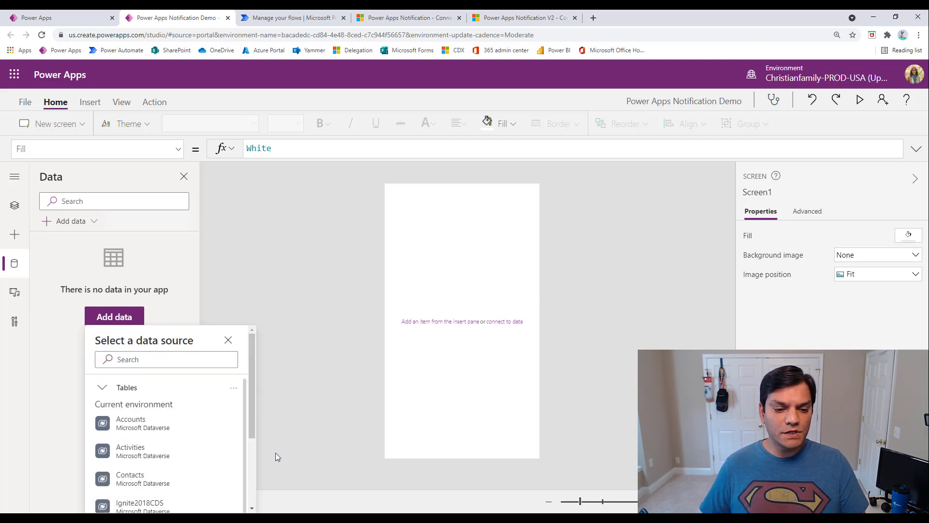
{"action": "type", "text": "P"}
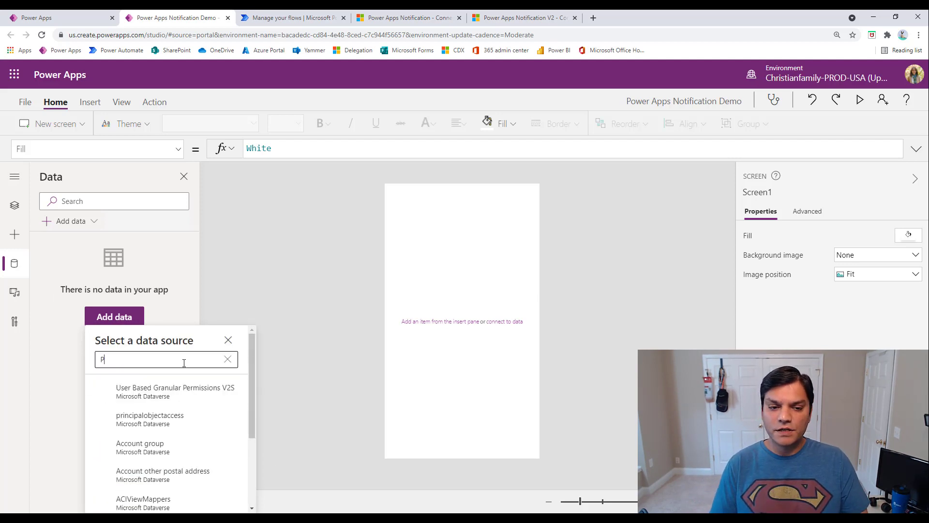
{"action": "type", "text": "ower Apps"}
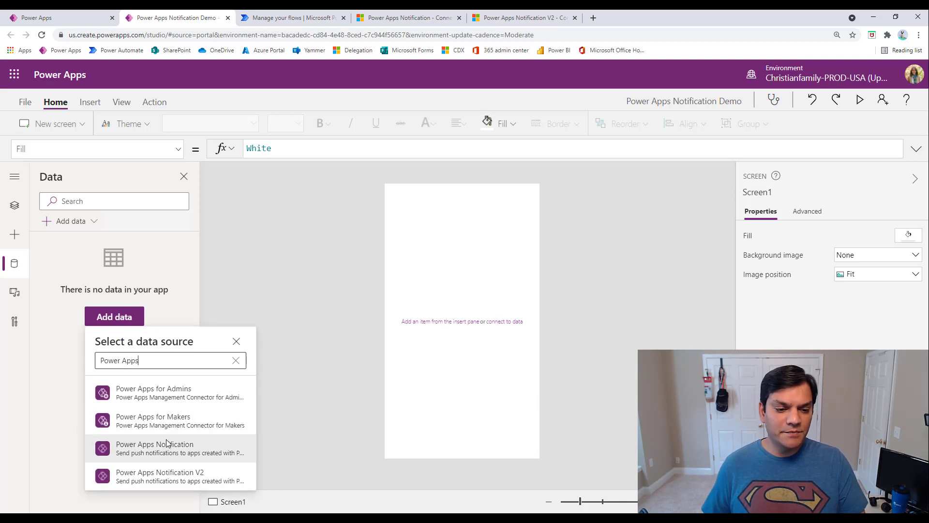
{"action": "mouse_move", "coordinate": [162, 472]}
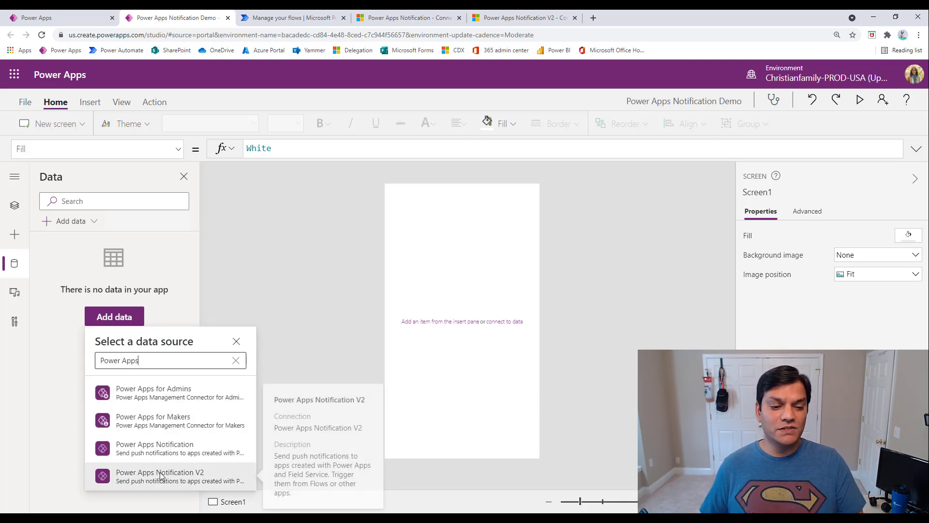
{"action": "left_click", "coordinate": [187, 453]}
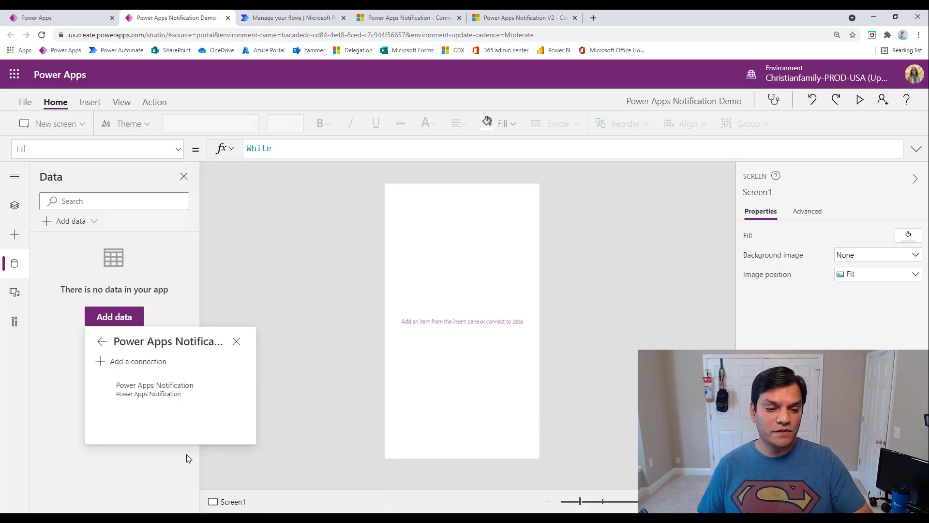
{"action": "left_click", "coordinate": [175, 388]}
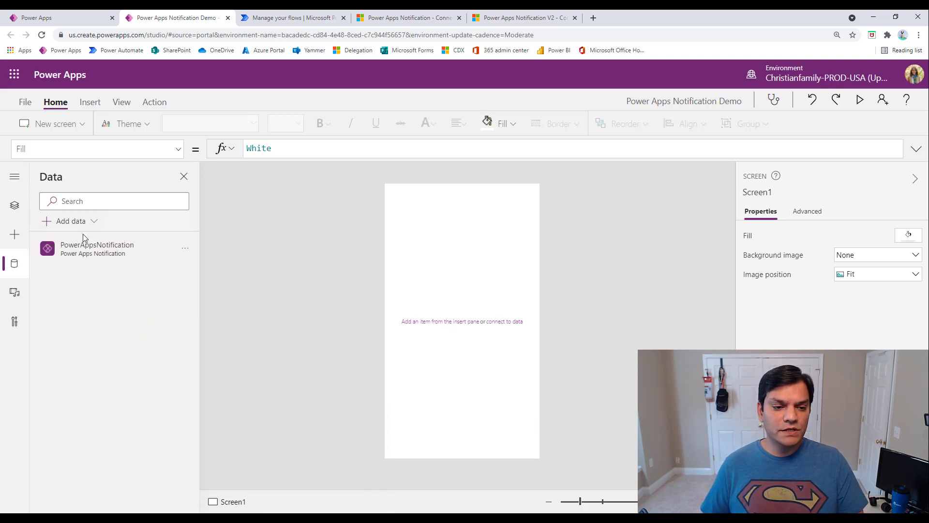
Add an existing Power Apps Notification V2 connection to the app as another data source.
{"action": "left_click", "coordinate": [71, 221]}
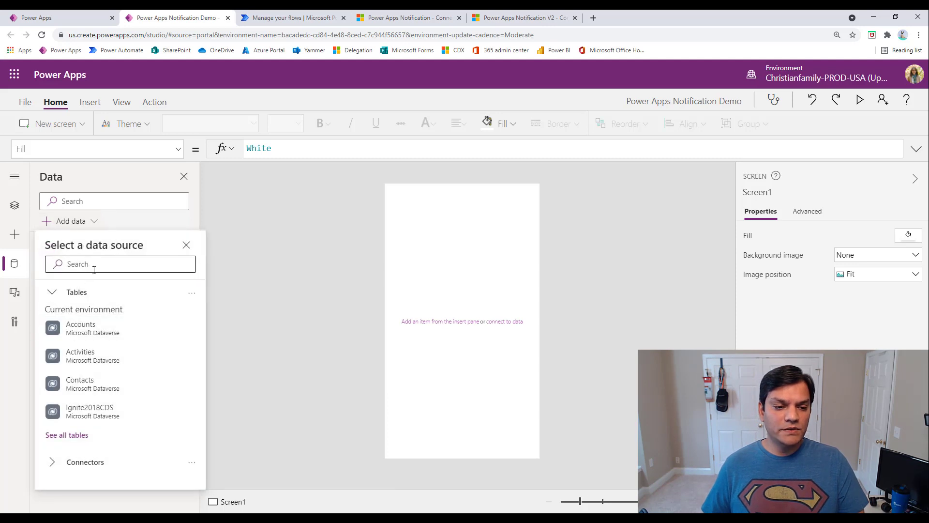
{"action": "left_click", "coordinate": [99, 264]}
{"action": "type", "text": "Power "}
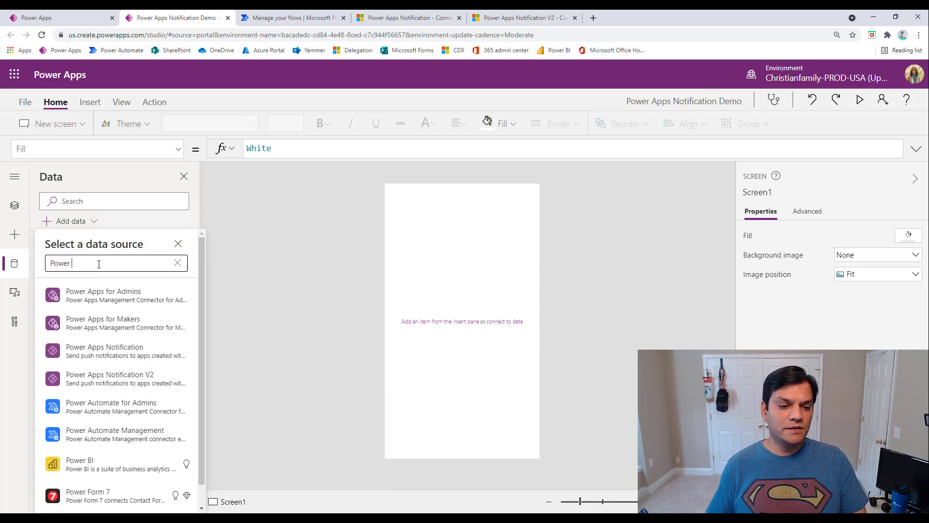
{"action": "type", "text": "Apps"}
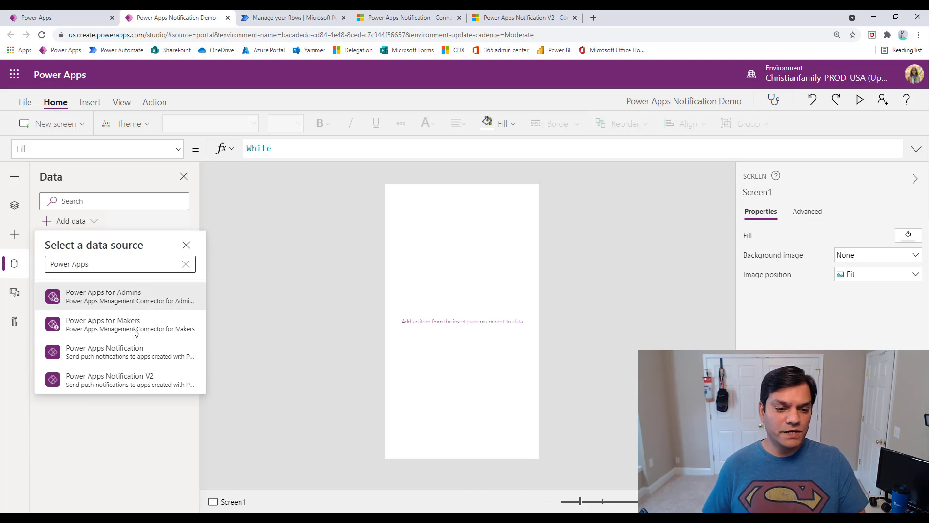
{"action": "left_click", "coordinate": [120, 378]}
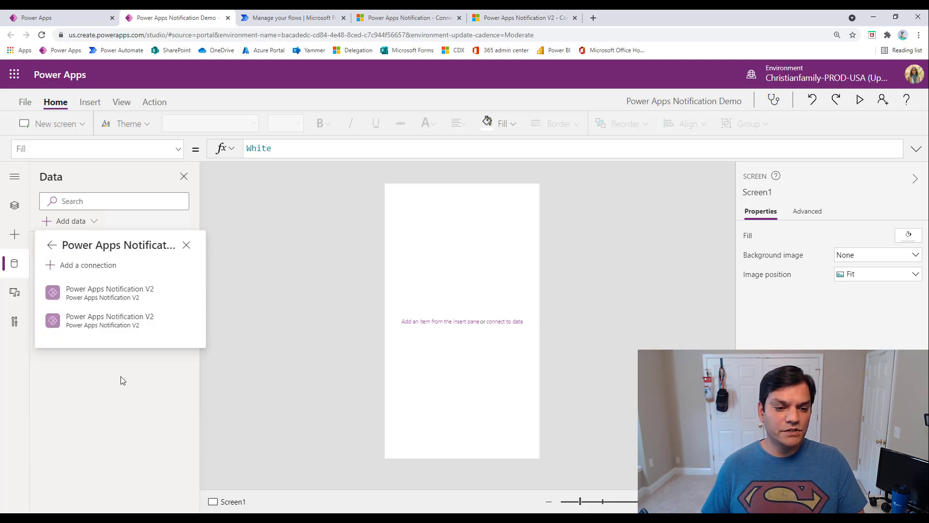
{"action": "left_click", "coordinate": [123, 304]}
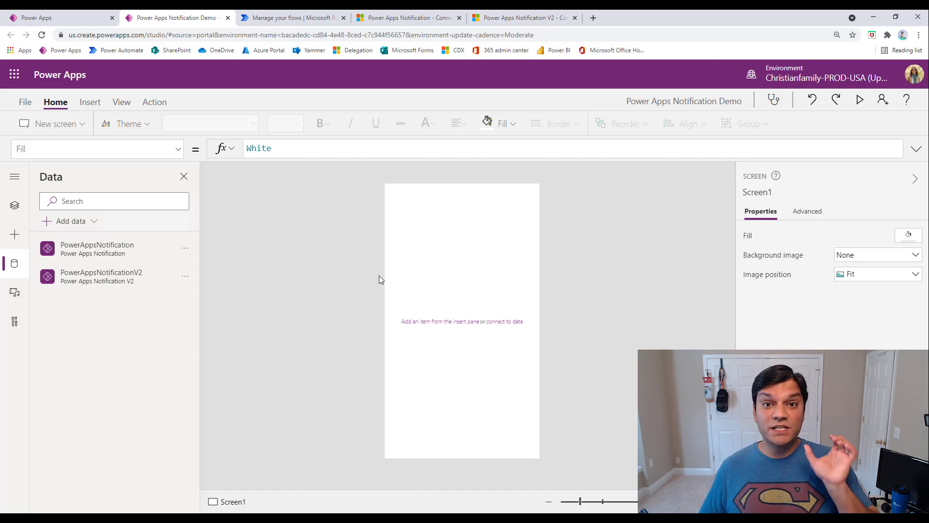
Insert a button in the upper part of Screen1 at about X 156, Y 166, and label it V1.
{"action": "left_click", "coordinate": [97, 105]}
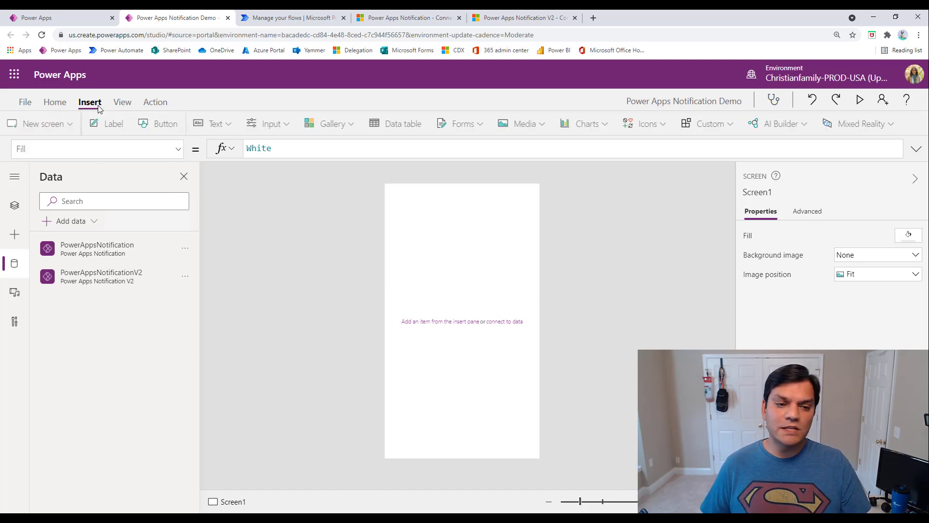
{"action": "left_click", "coordinate": [166, 124]}
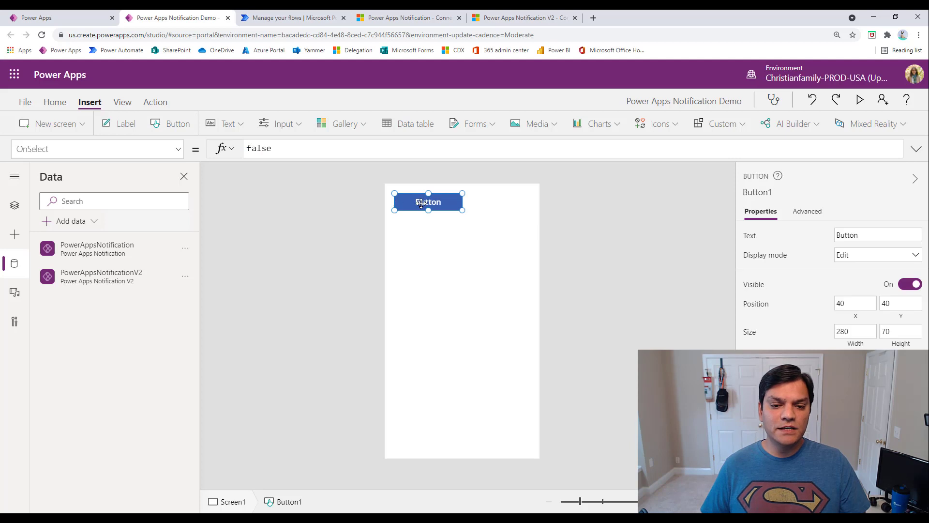
{"action": "left_click_drag", "start_coordinate": [421, 204], "coordinate": [449, 234]}
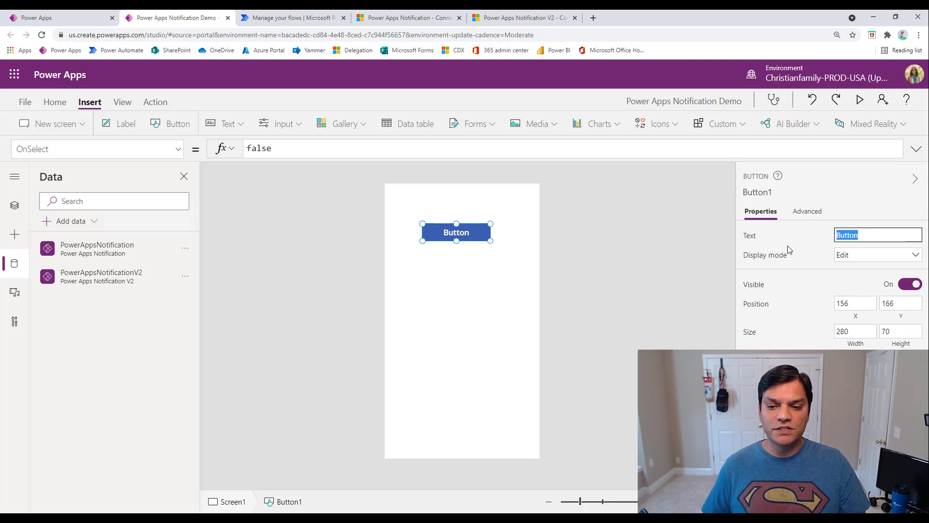
{"action": "type", "text": "V1"}
{"action": "left_click", "coordinate": [576, 313]}
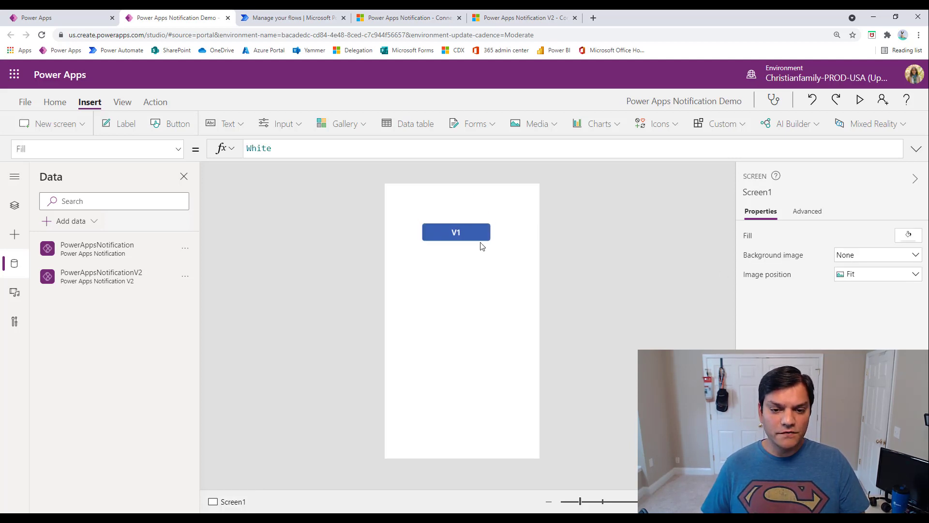
Replace the V1 button's OnSelect formula with the start of a PowerAppsNotification.SendPushNotification( call.
{"action": "left_click", "coordinate": [470, 236]}
{"action": "left_click_drag", "start_coordinate": [303, 148], "coordinate": [220, 155]}
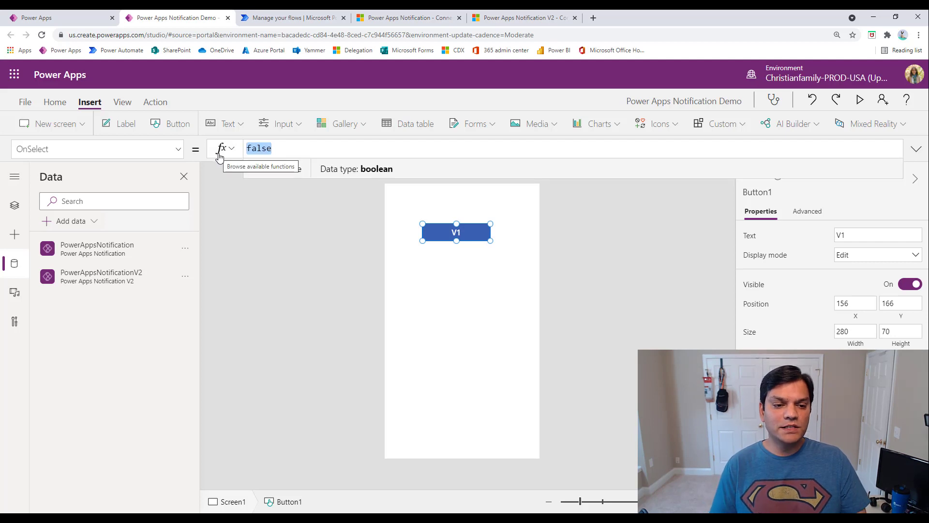
{"action": "type", "text": "powe"}
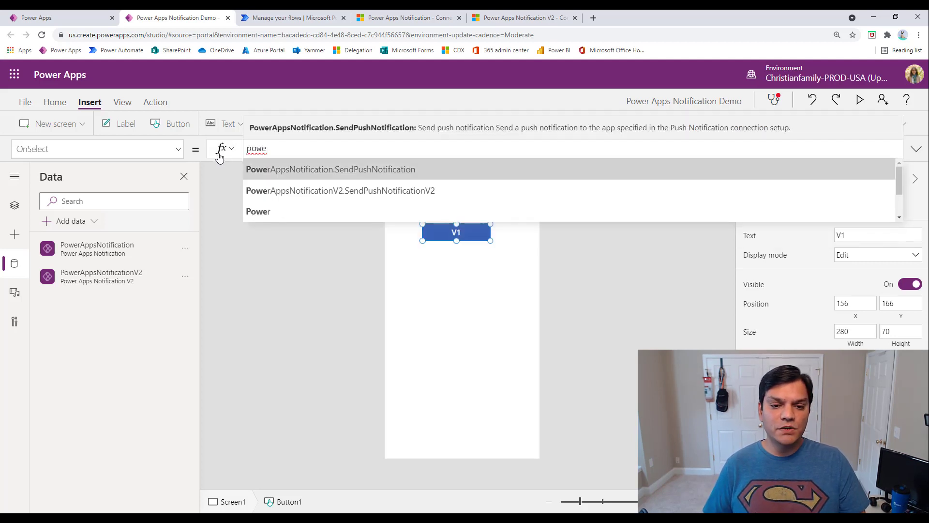
{"action": "key", "text": "Tab"}
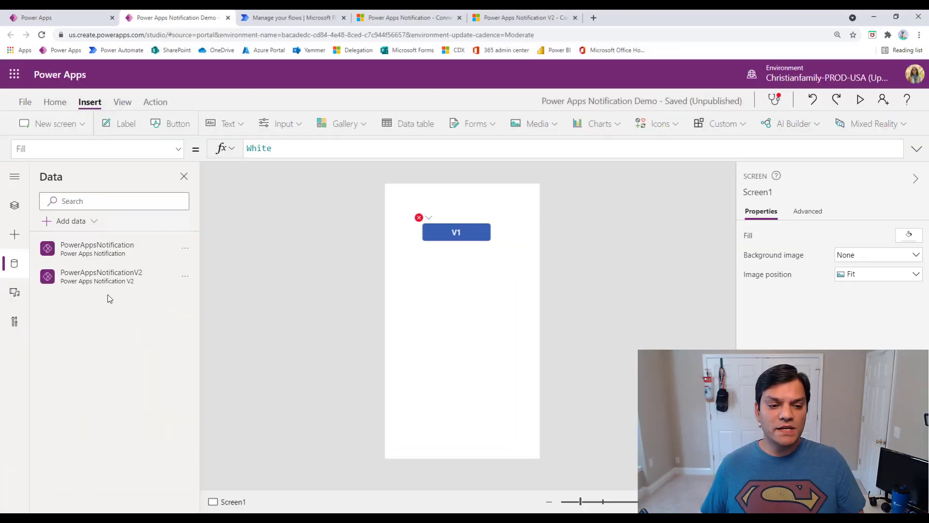
Add the Office 365 Users connector to the app's data using the existing connection.
{"action": "left_click", "coordinate": [92, 222]}
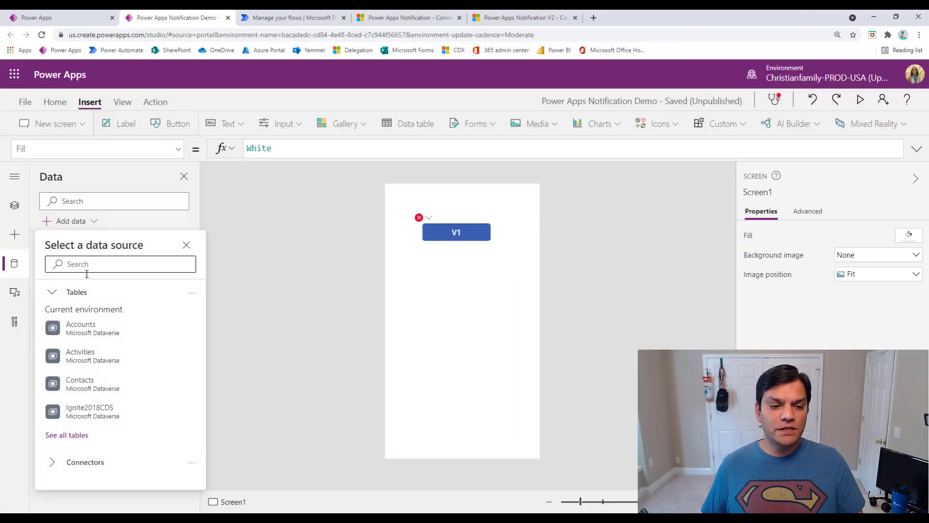
{"action": "left_click", "coordinate": [89, 461]}
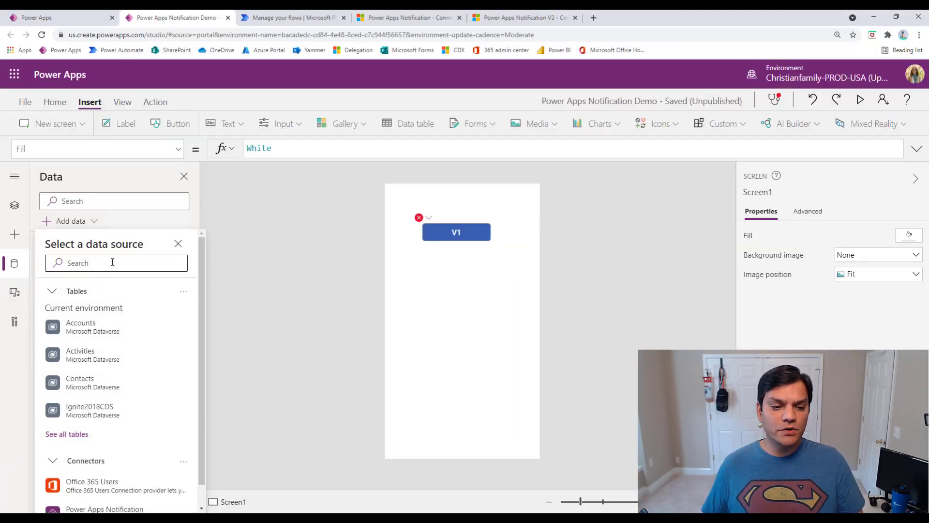
{"action": "scroll", "coordinate": [101, 403], "scroll_direction": "down", "scroll_amount": 2}
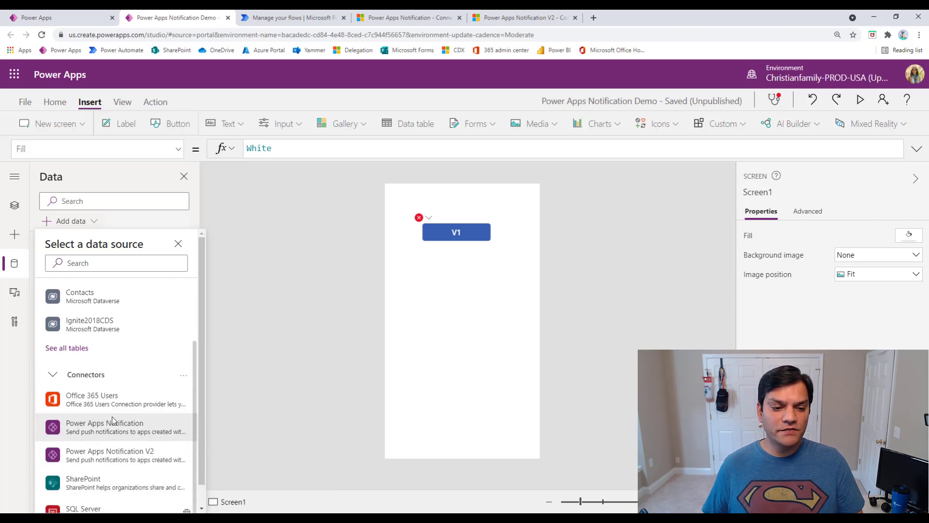
{"action": "left_click", "coordinate": [102, 403]}
{"action": "left_click", "coordinate": [136, 291]}
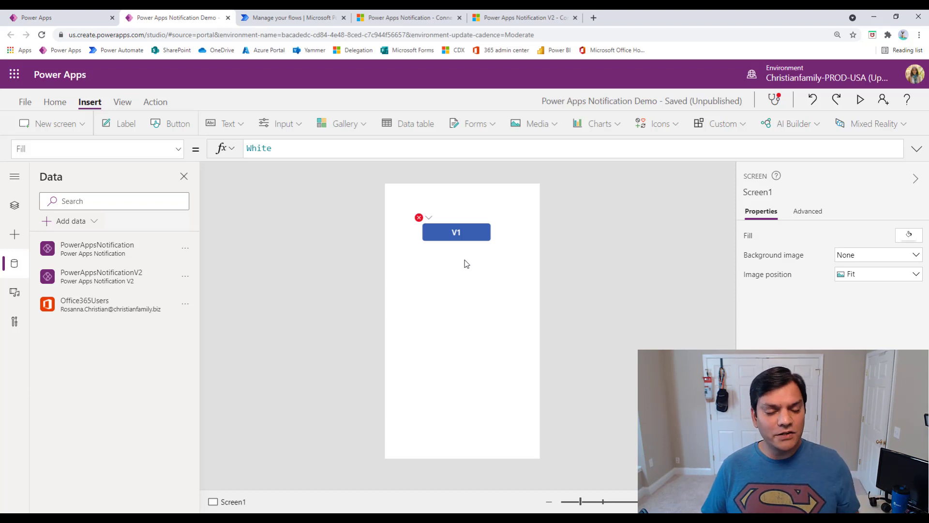
Move the V1 button up to about X 158, Y 86, and insert an image, title and subtitle gallery below it at about Y 336.
{"action": "left_click_drag", "start_coordinate": [472, 236], "coordinate": [467, 218]}
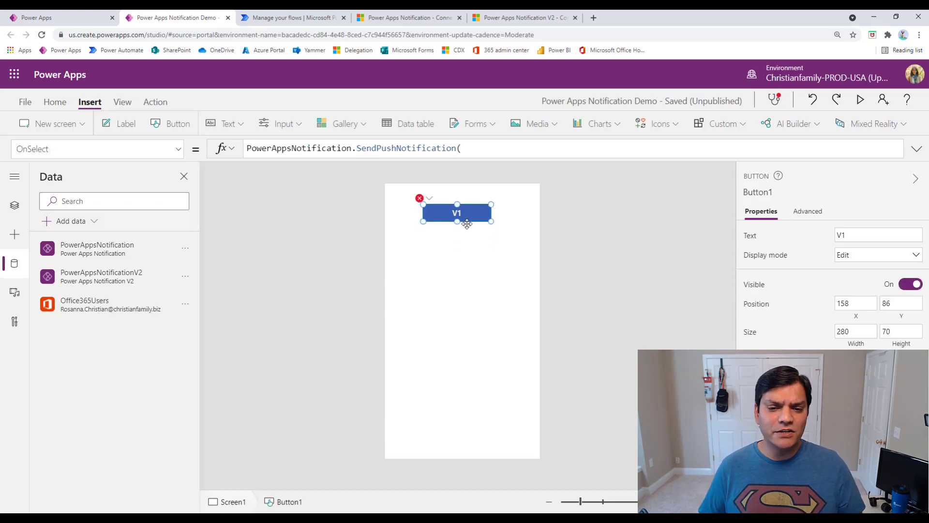
{"action": "left_click", "coordinate": [531, 323]}
{"action": "left_click", "coordinate": [341, 124]}
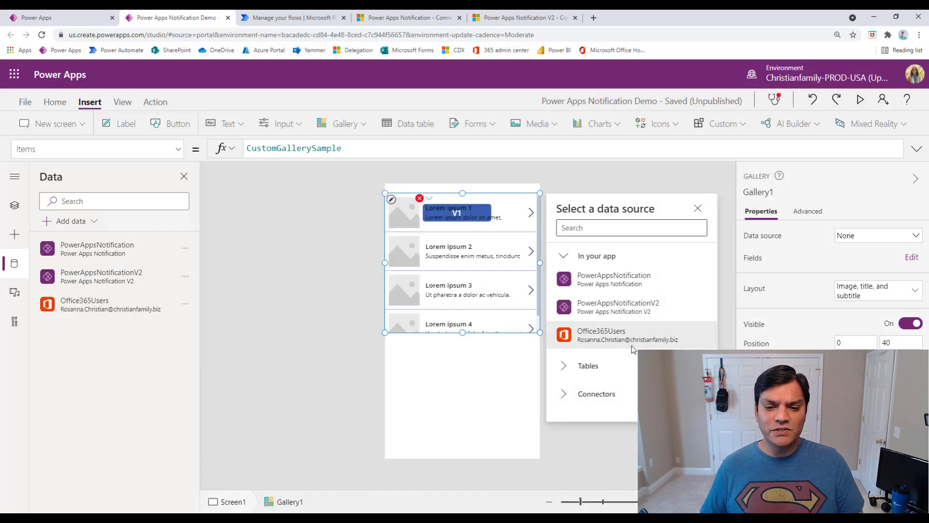
{"action": "left_click_drag", "start_coordinate": [515, 333], "coordinate": [512, 406]}
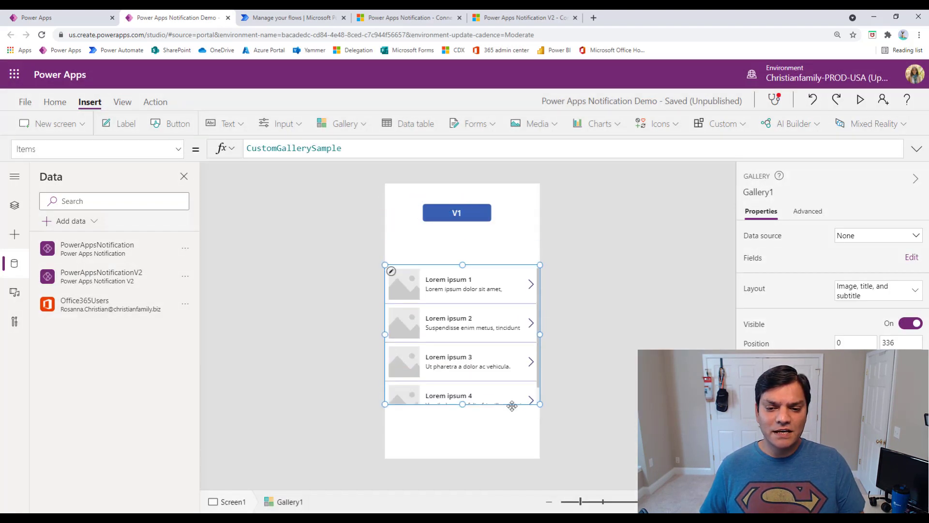
Switch the gallery to the Title layout and set its Items formula to Office365Users.DirectReports(User().Email).
{"action": "left_click", "coordinate": [877, 290]}
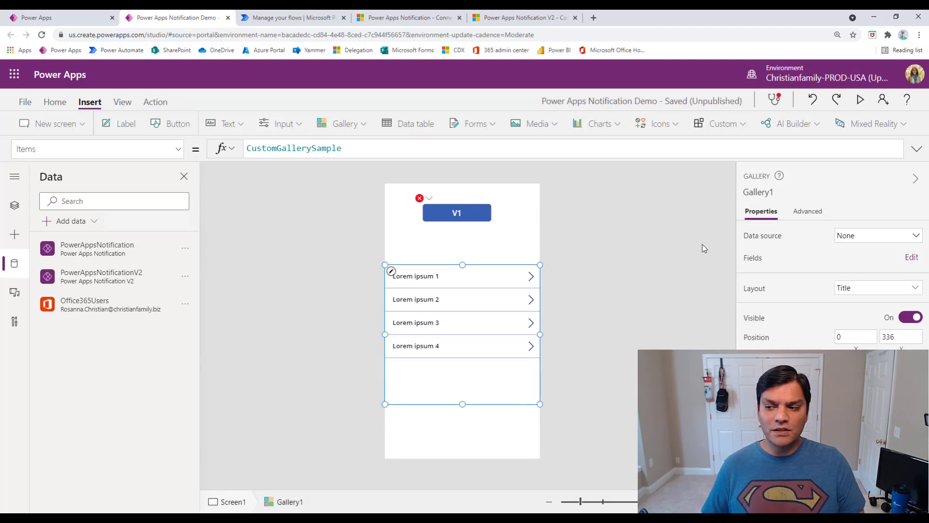
{"action": "left_click_drag", "start_coordinate": [413, 152], "coordinate": [166, 147]}
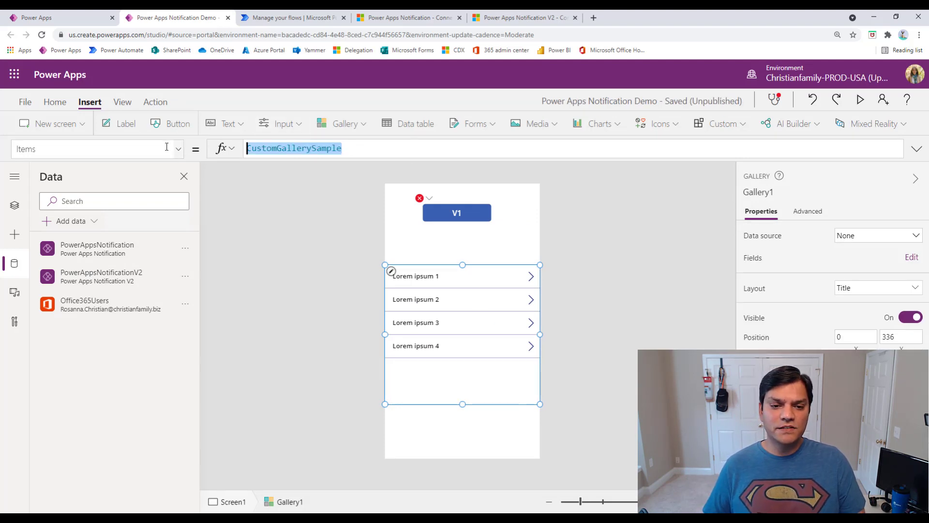
{"action": "type", "text": "off"}
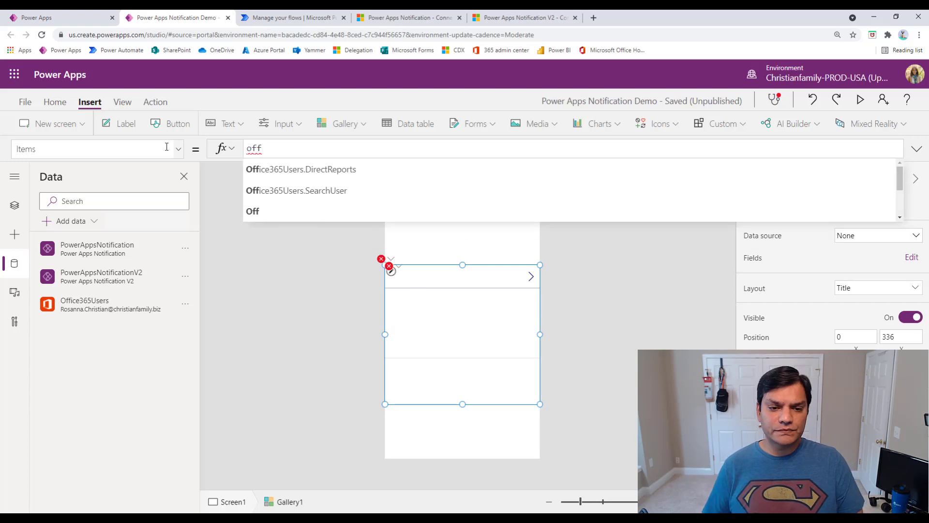
{"action": "key", "text": "Tab"}
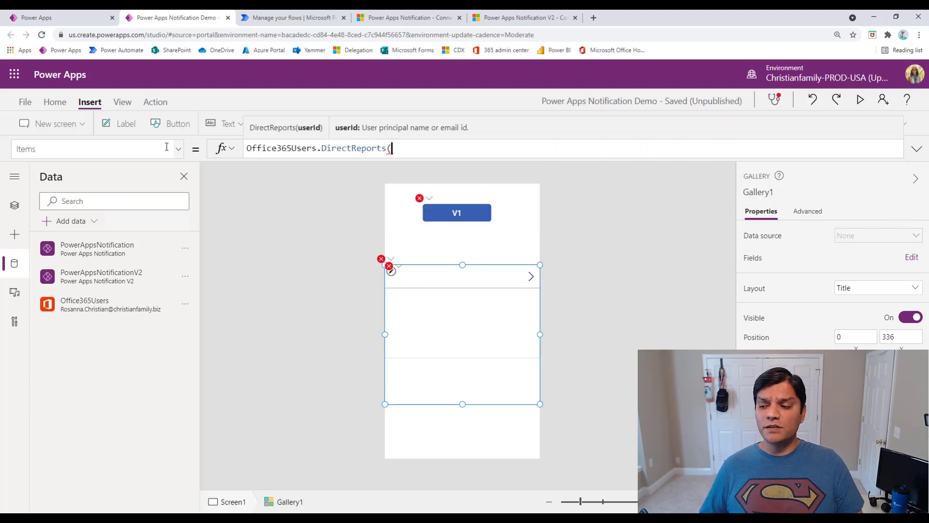
{"action": "type", "text": "u"}
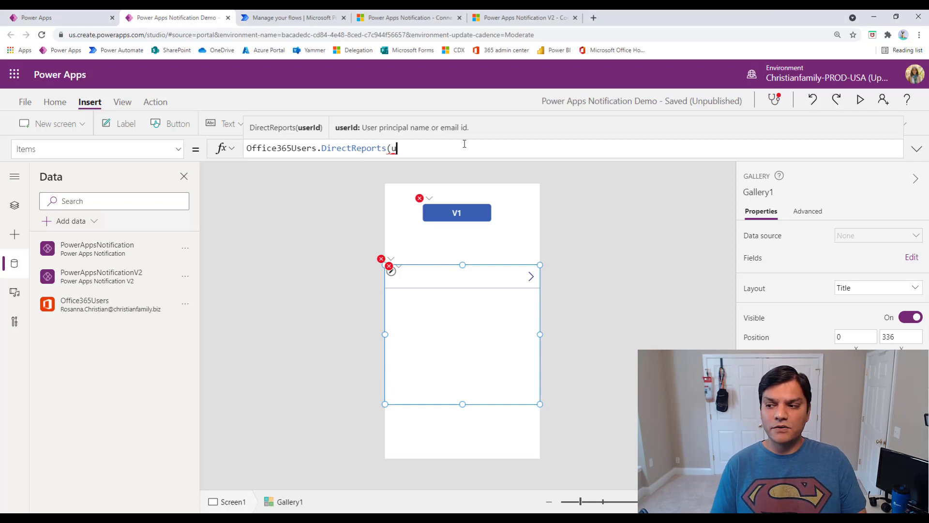
{"action": "type", "text": "ser"}
{"action": "key", "text": "Tab"}
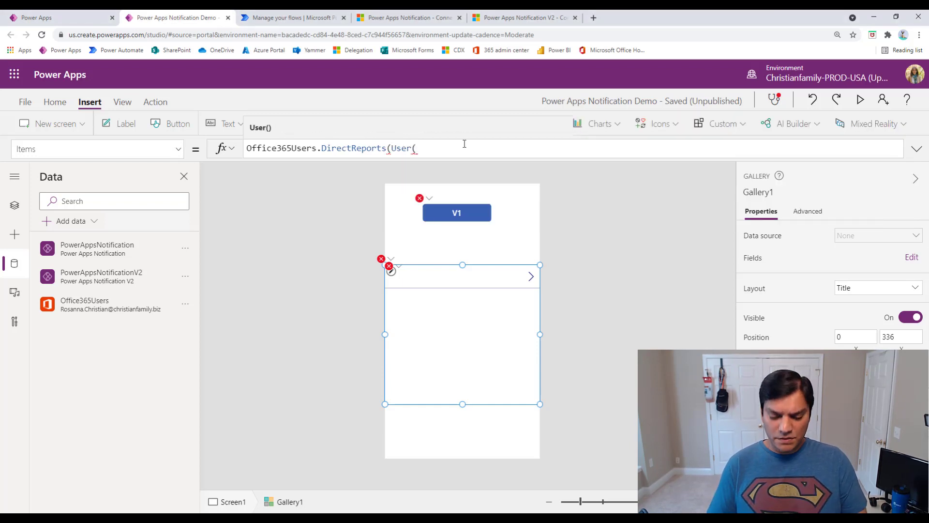
{"action": "type", "text": ").Email"}
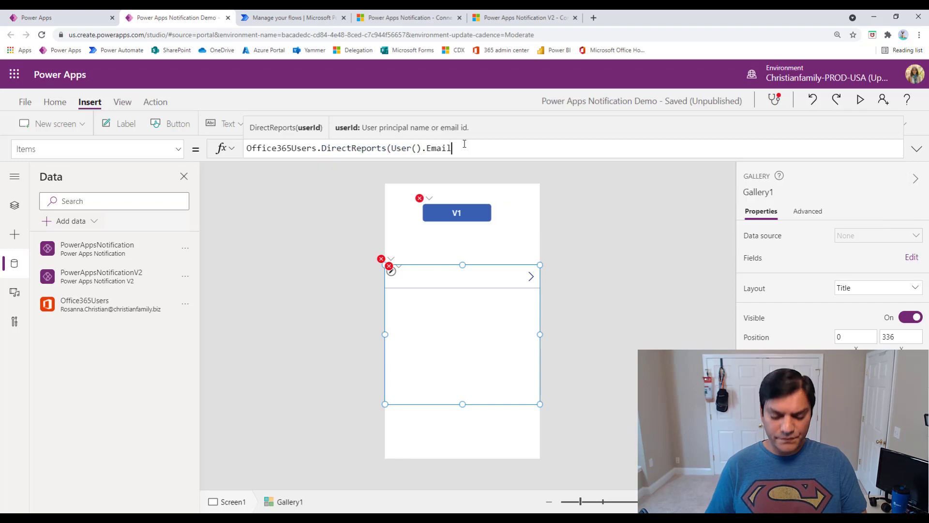
{"action": "type", "text": ")"}
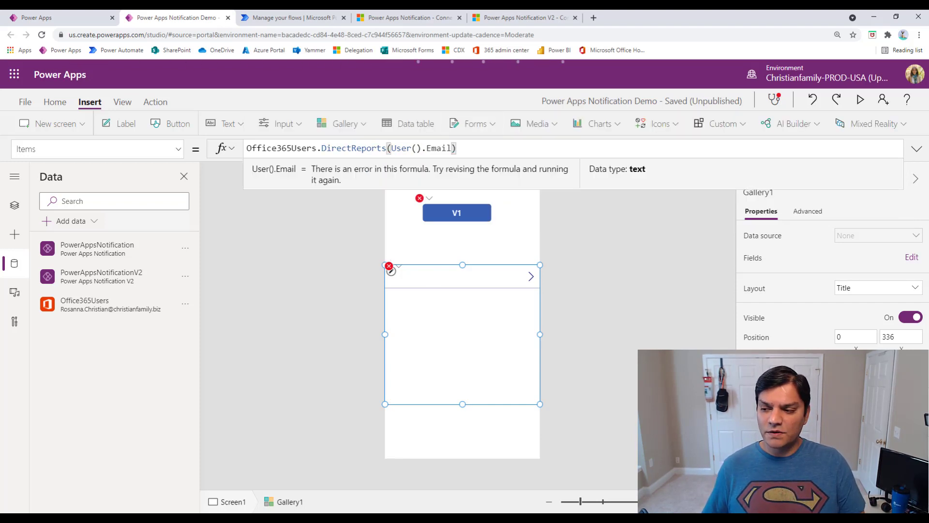
Replace the Text formula of the title label in the gallery's first row with ThisItem.Mail.
{"action": "left_click", "coordinate": [427, 280]}
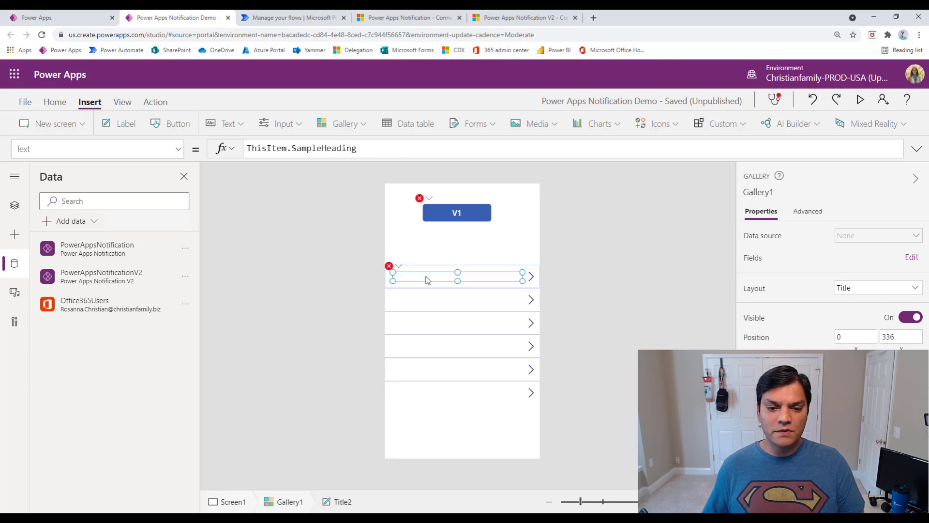
{"action": "left_click_drag", "start_coordinate": [380, 145], "coordinate": [182, 145]}
{"action": "key", "text": "BackSpace"}
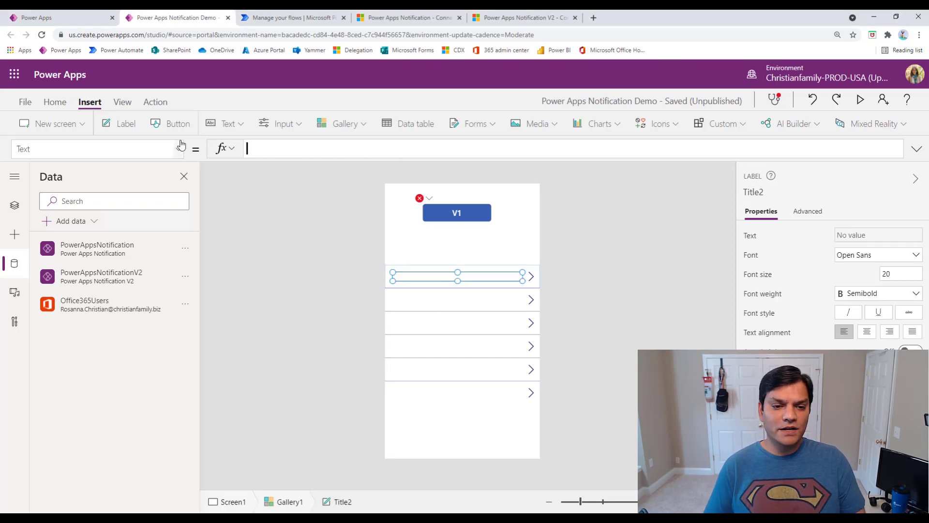
{"action": "type", "text": "This"}
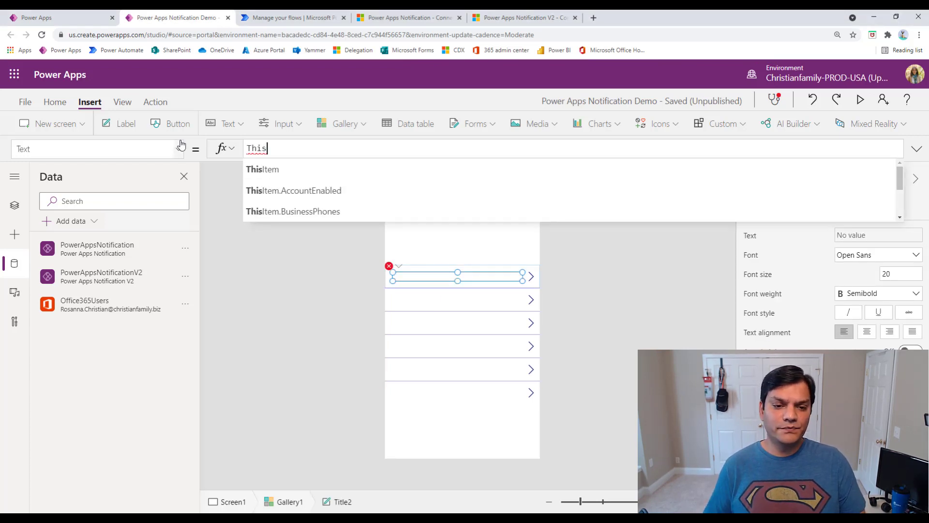
{"action": "type", "text": "Item."}
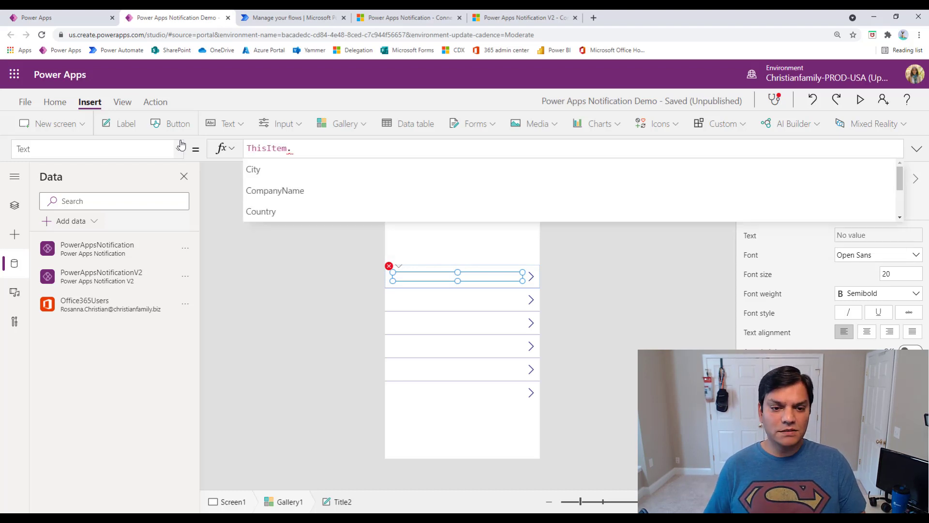
{"action": "key", "text": "Down"}
{"action": "key", "text": "Down"}
{"action": "key", "text": "Down"}
{"action": "key", "text": "Down"}
{"action": "key", "text": "Down"}
{"action": "key", "text": "Down"}
{"action": "key", "text": "Down"}
{"action": "key", "text": "Down"}
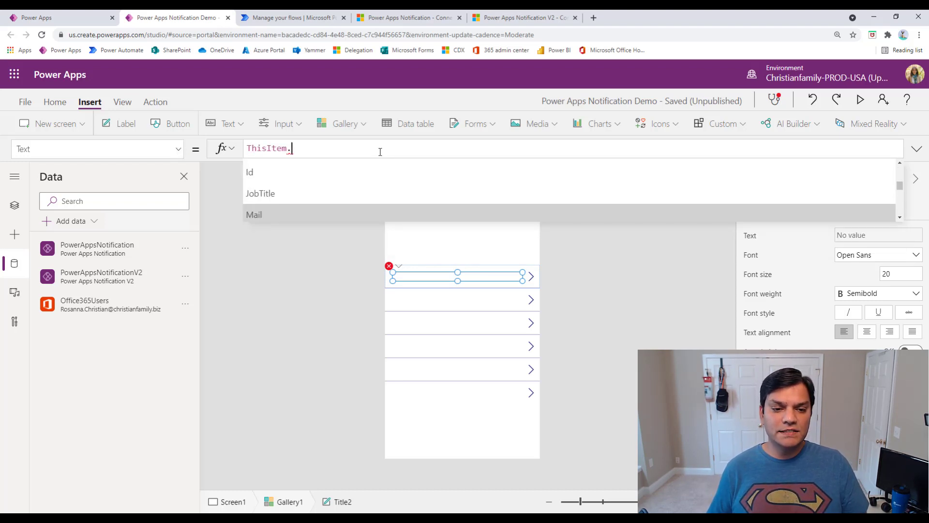
{"action": "key", "text": "Tab"}
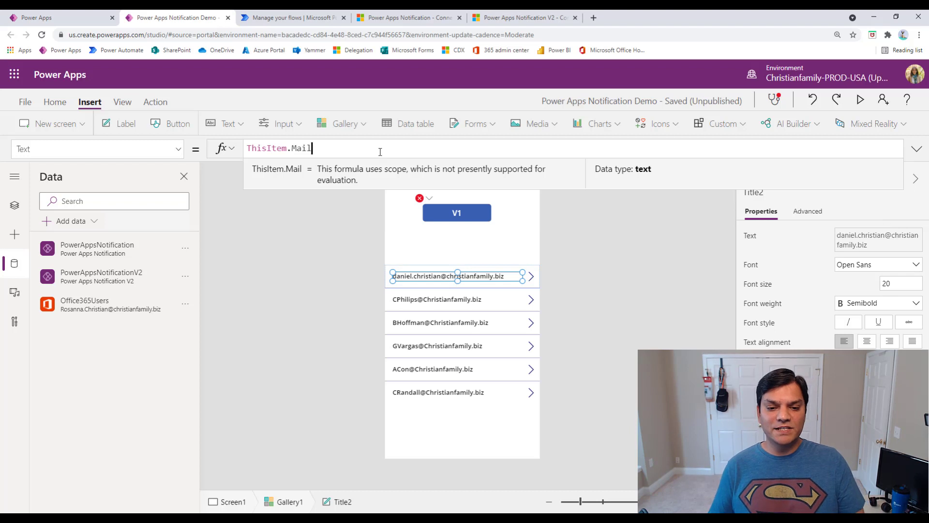
Extend the gallery's lower edge slightly past the sixth row and move the gallery down to about Y 426.
{"action": "left_click", "coordinate": [488, 400]}
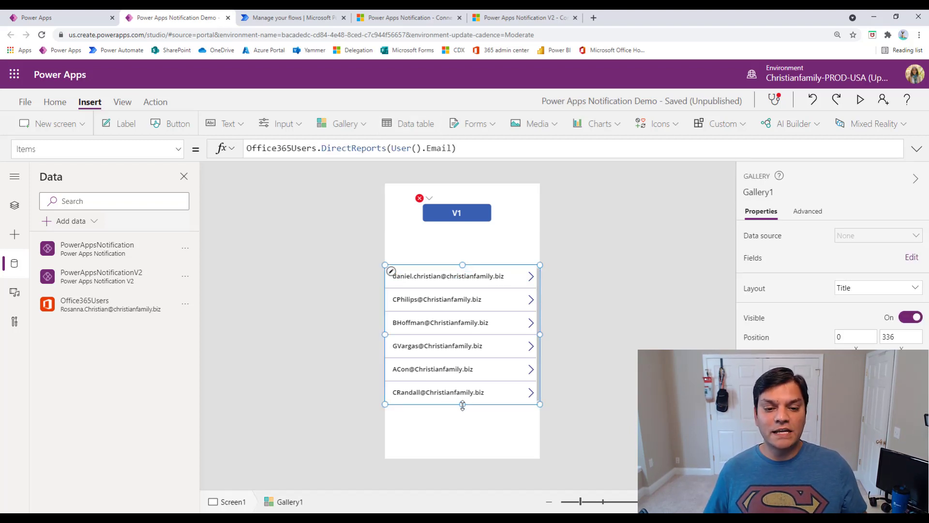
{"action": "left_click_drag", "start_coordinate": [463, 405], "coordinate": [463, 419]}
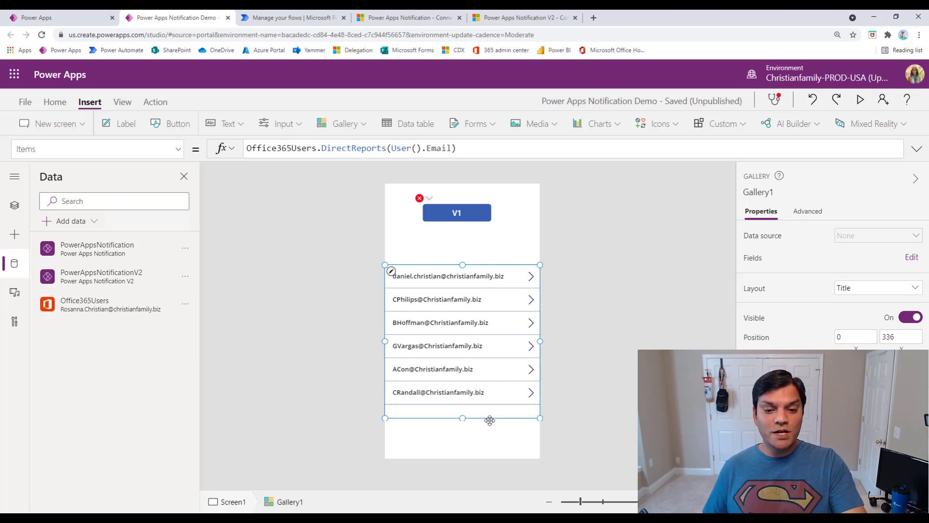
{"action": "left_click_drag", "start_coordinate": [490, 420], "coordinate": [488, 442]}
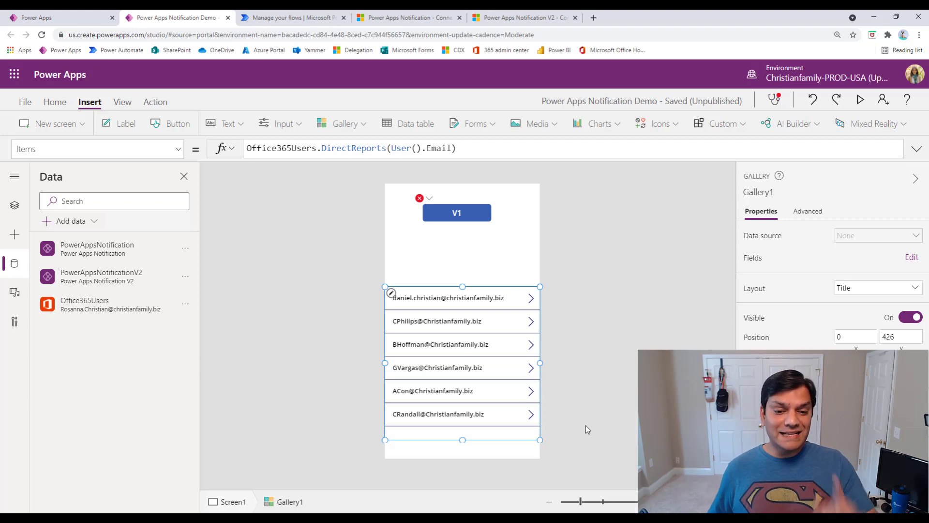
Add ForAll(Gallery1.AllItems, on a line before the SendPushNotification call in the V1 button's OnSelect formula.
{"action": "left_click", "coordinate": [477, 217]}
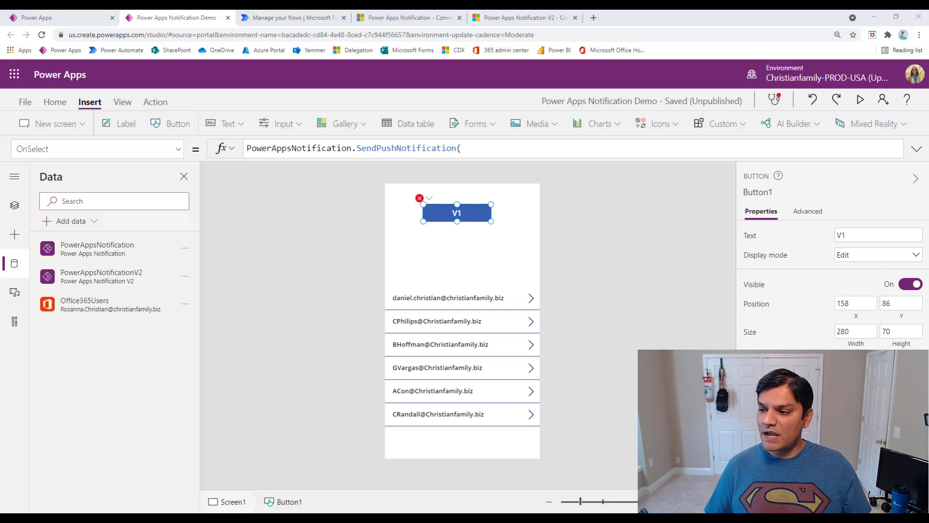
{"action": "left_click", "coordinate": [525, 148]}
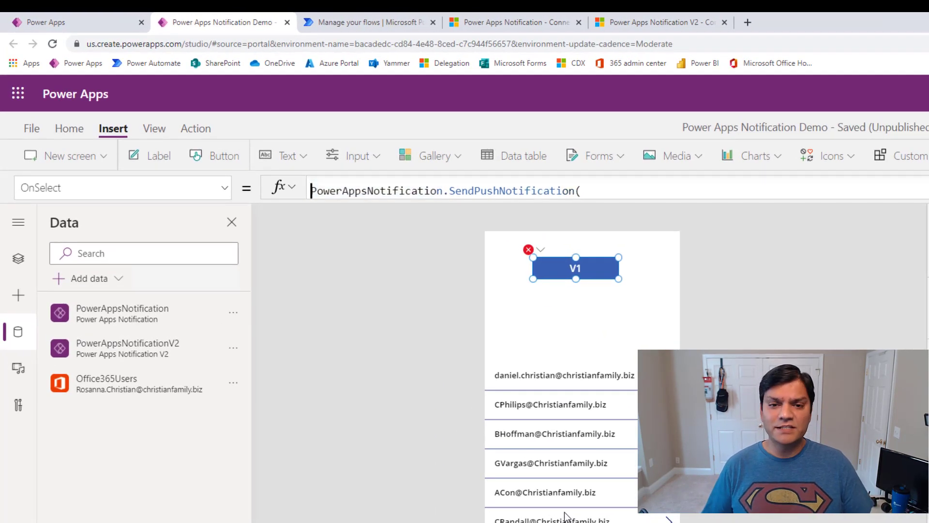
{"action": "key", "text": "Up"}
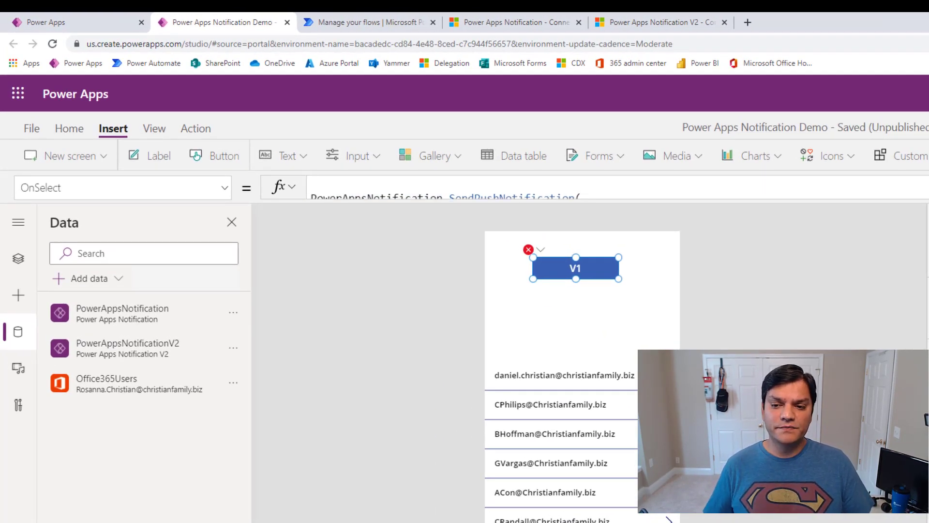
{"action": "type", "text": "Fo"}
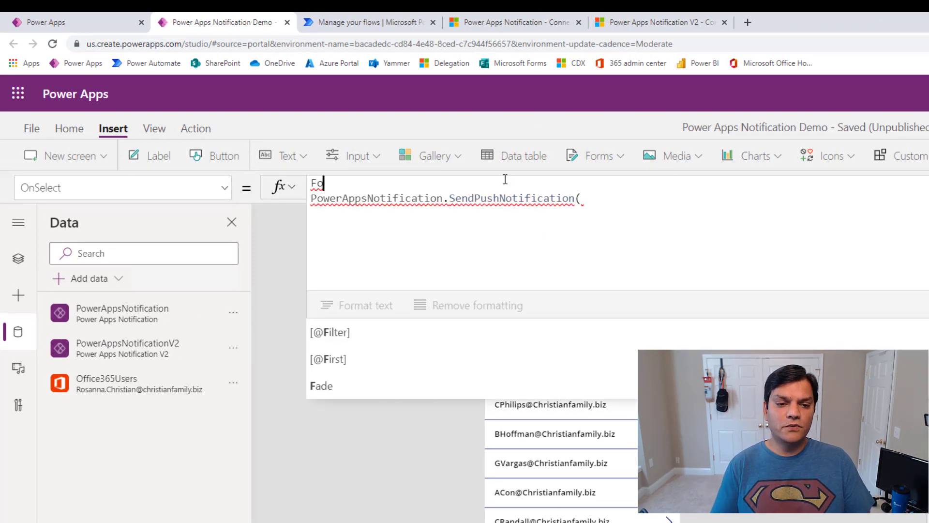
{"action": "type", "text": "r"}
{"action": "key", "text": "Tab"}
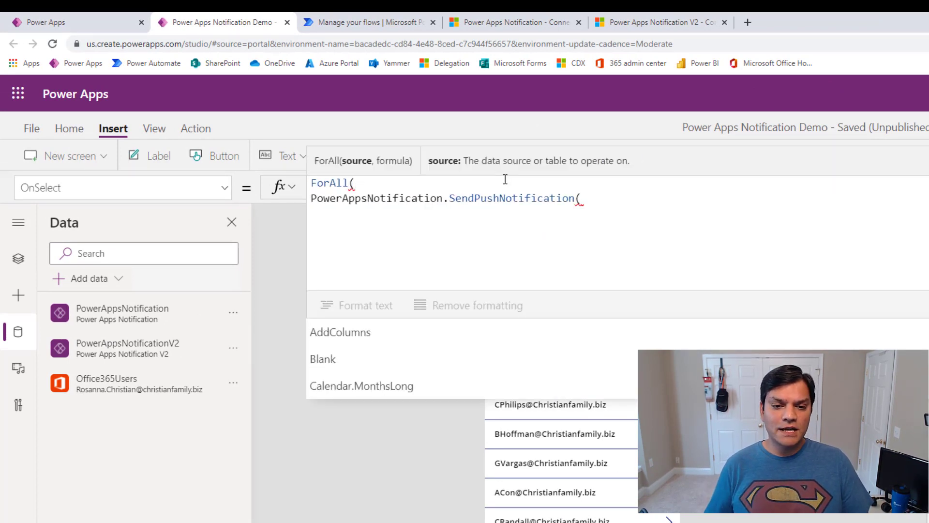
{"action": "type", "text": "gal"}
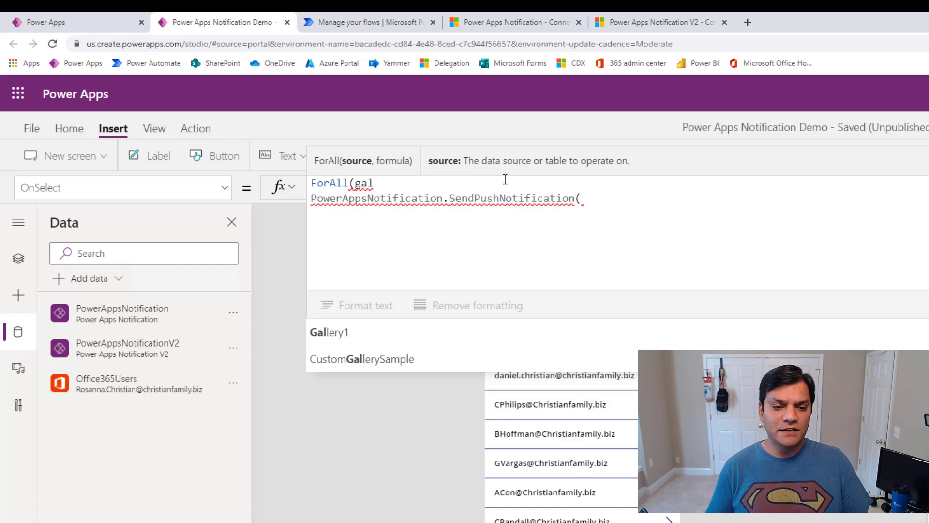
{"action": "key", "text": "Tab"}
{"action": "type", "text": "."}
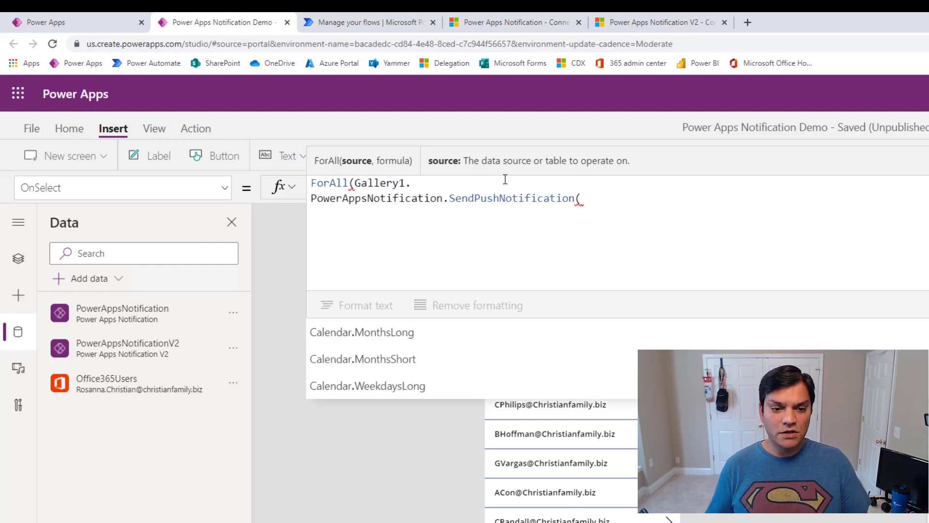
{"action": "type", "text": "a"}
{"action": "key", "text": "Down"}
{"action": "key", "text": "Tab"}
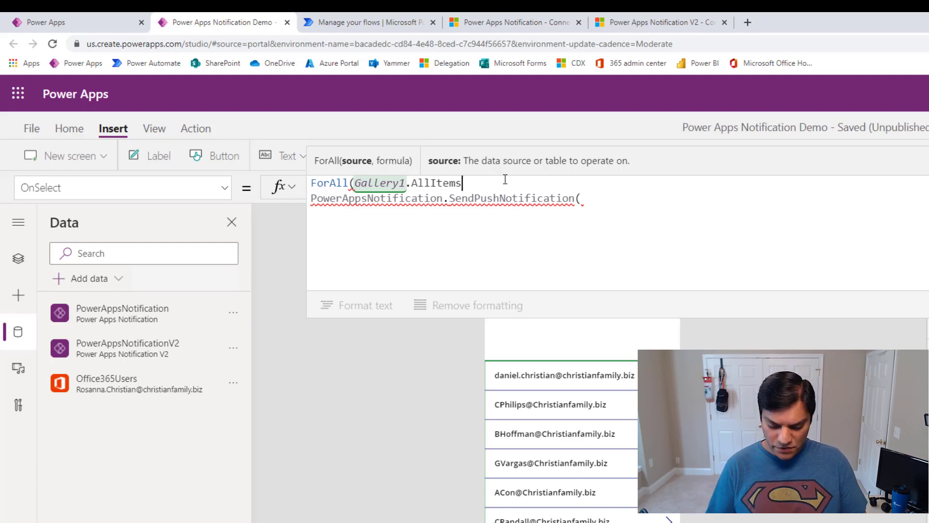
{"action": "type", "text": ","}
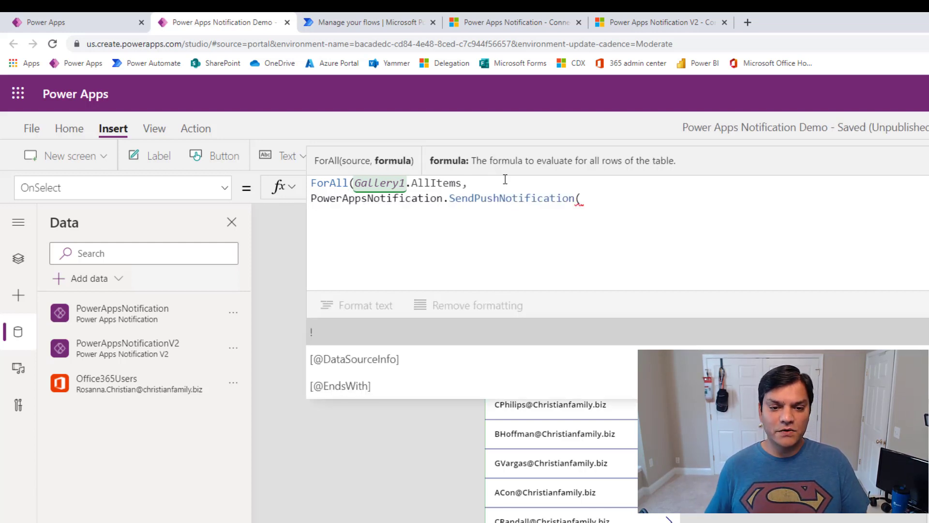
Add an empty record in curly braces as the SendPushNotification argument and close both the call and ForAll with parentheses.
{"action": "left_click", "coordinate": [697, 192]}
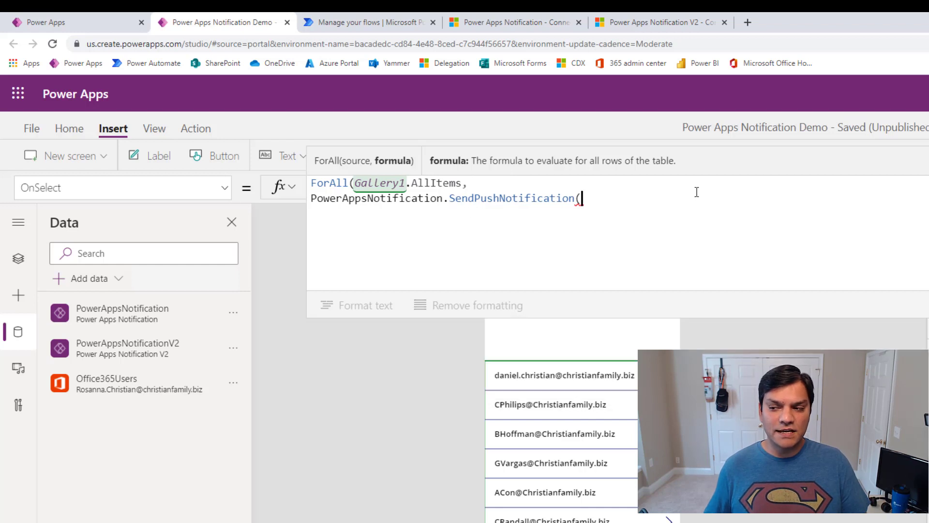
{"action": "key", "text": "shift+Return"}
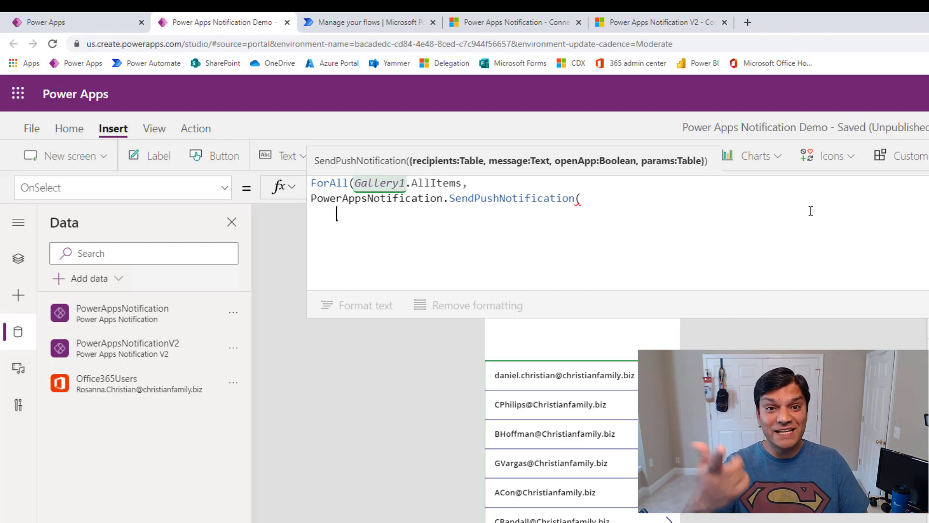
{"action": "type", "text": "{"}
{"action": "key", "text": "Return"}
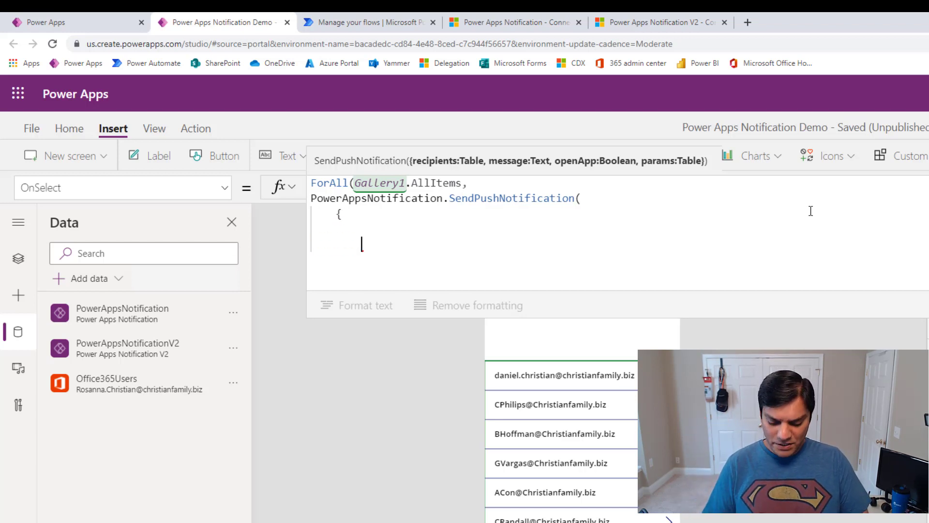
{"action": "key", "text": "BackSpace"}
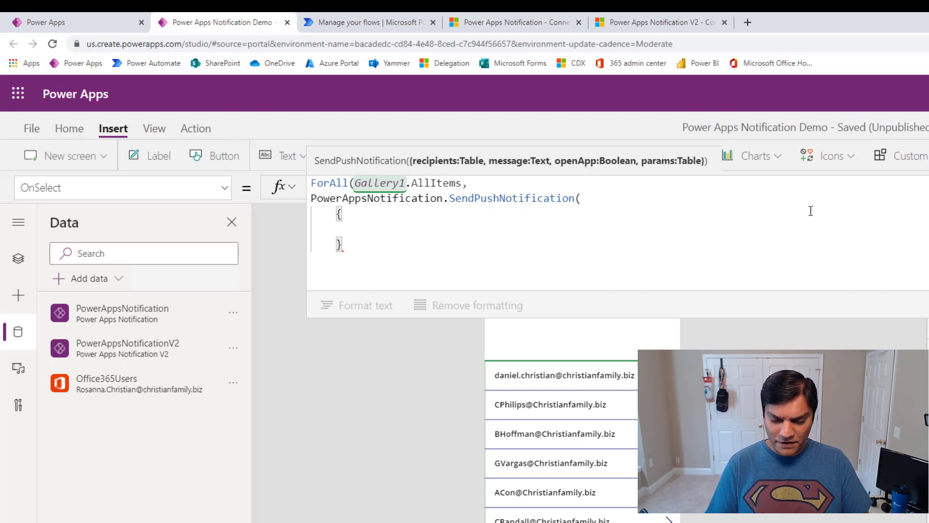
{"action": "type", "text": "}))"}
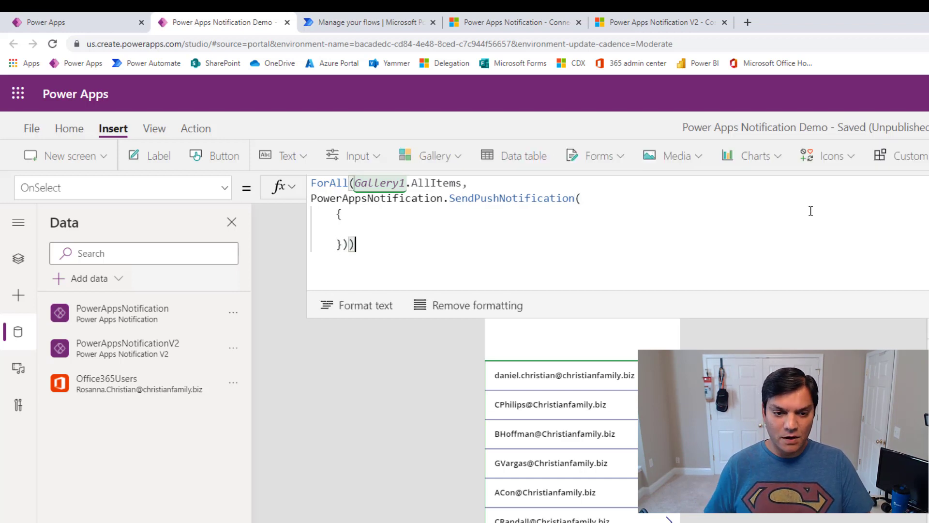
Add a recipients parameter starting with [ThisRecord. between the curly braces of the SendPushNotification argument.
{"action": "key", "text": "Up"}
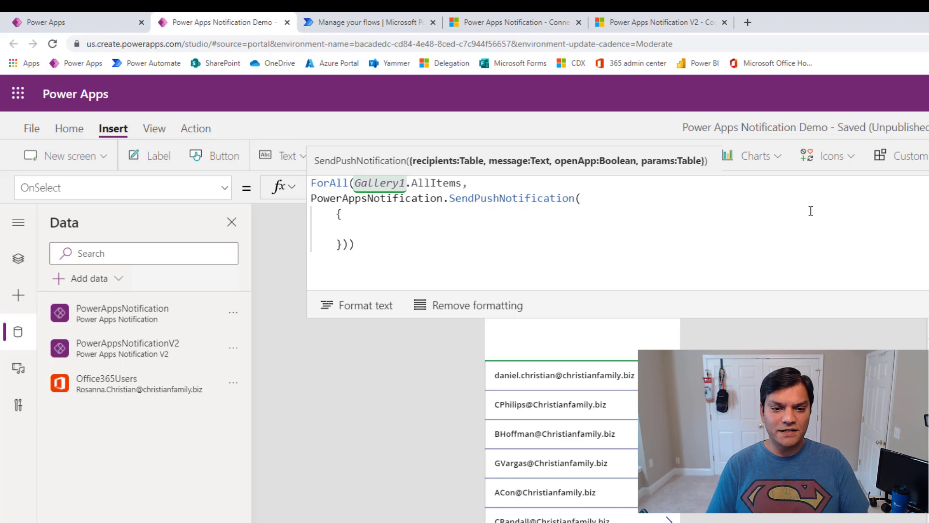
{"action": "type", "text": "recipients:"}
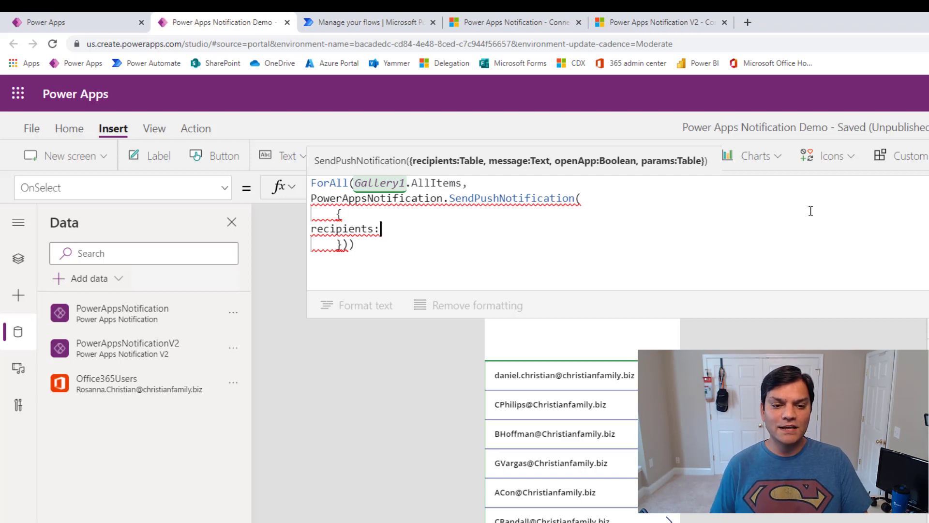
{"action": "type", "text": "["}
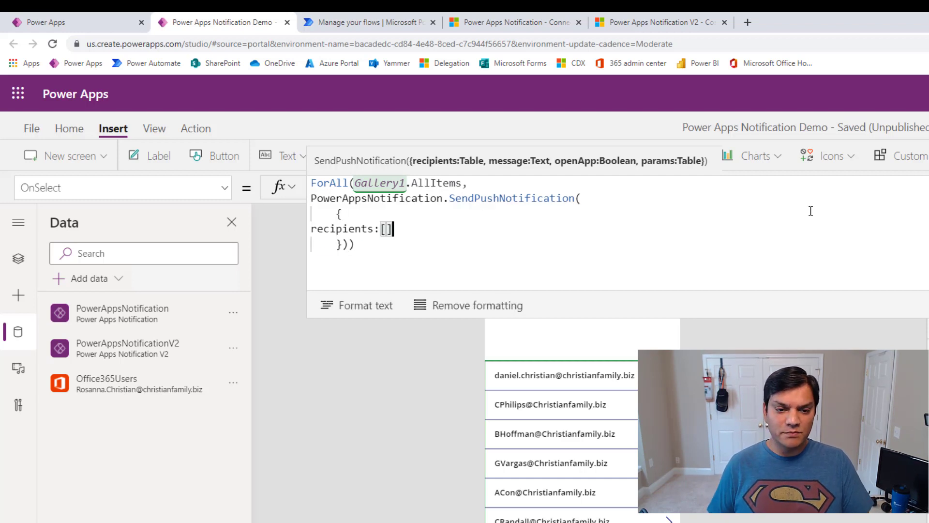
{"action": "type", "text": "This"}
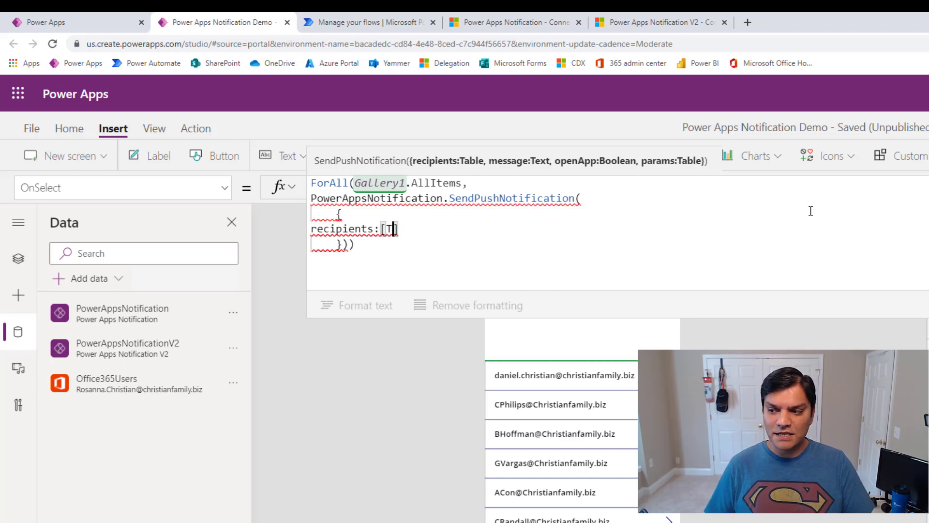
{"action": "type", "text": "Record."}
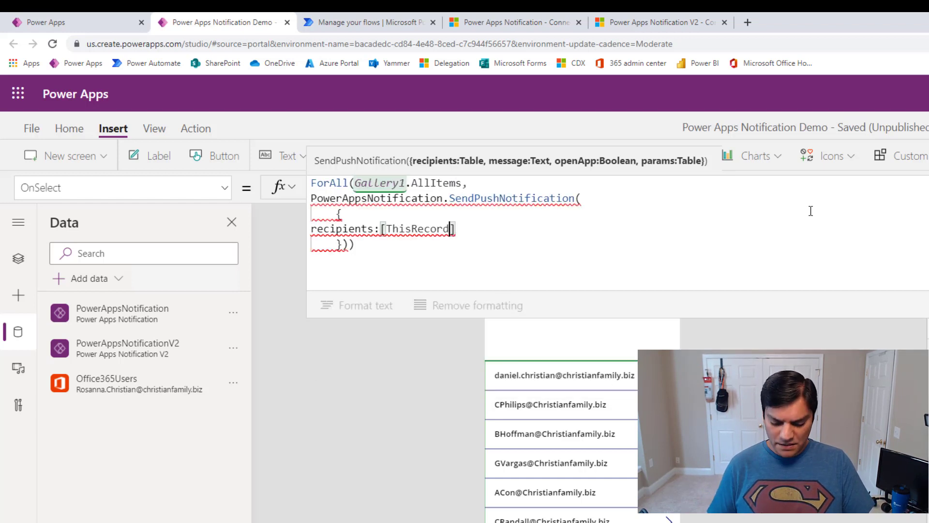
{"action": "type", "text": "em"}
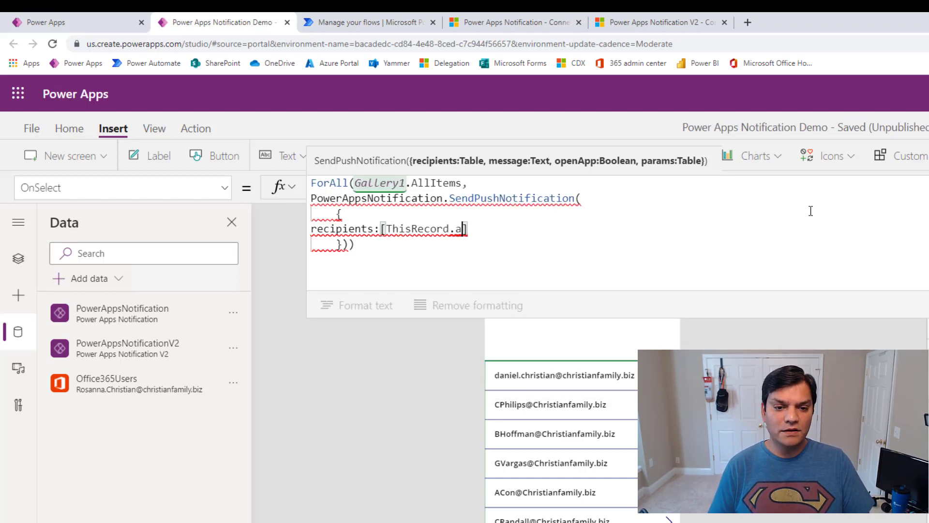
{"action": "key", "text": "BackSpace"}
{"action": "key", "text": "BackSpace"}
{"action": "type", "text": "ma"}
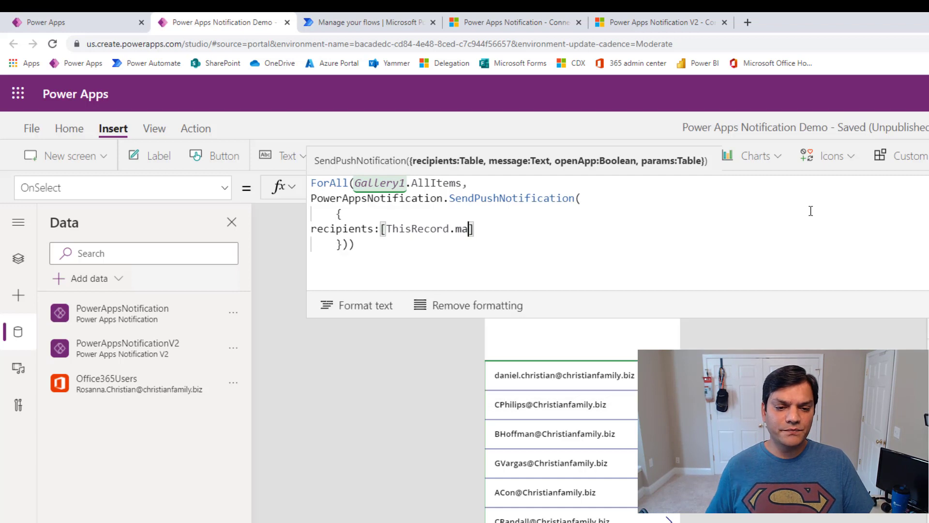
{"action": "type", "text": "il"}
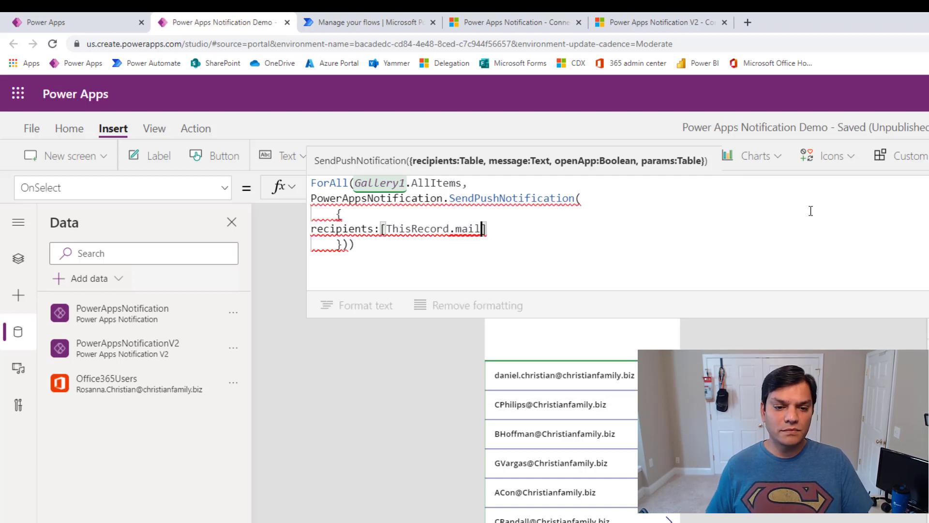
{"action": "key", "text": "BackSpace"}
{"action": "key", "text": "BackSpace"}
{"action": "key", "text": "BackSpace"}
{"action": "key", "text": "BackSpace"}
Complete the recipients value as [ThisRecord.Mail] using the suggested Mail field.
{"action": "key", "text": "Down"}
{"action": "key", "text": "Down"}
{"action": "key", "text": "Down"}
{"action": "key", "text": "Down"}
{"action": "key", "text": "Down"}
{"action": "key", "text": "Down"}
{"action": "key", "text": "Down"}
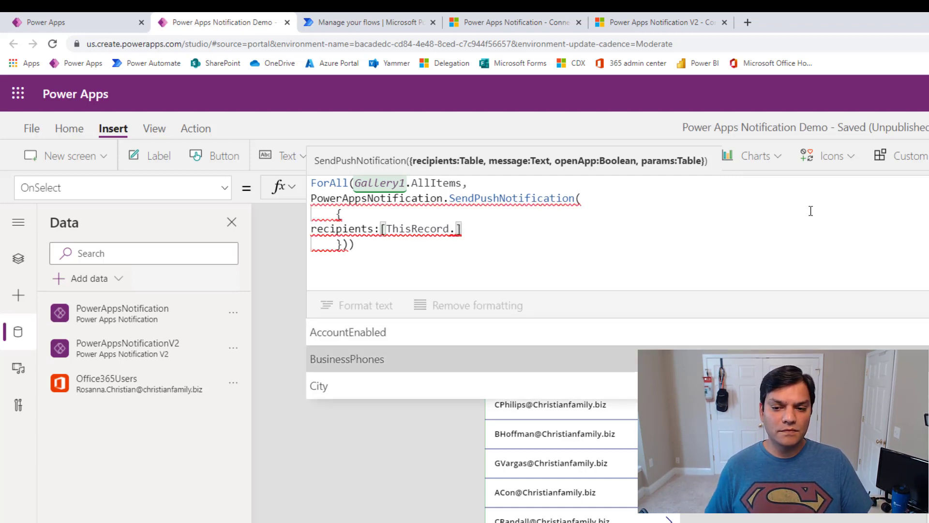
{"action": "key", "text": "Down"}
{"action": "key", "text": "Down"}
{"action": "key", "text": "Down"}
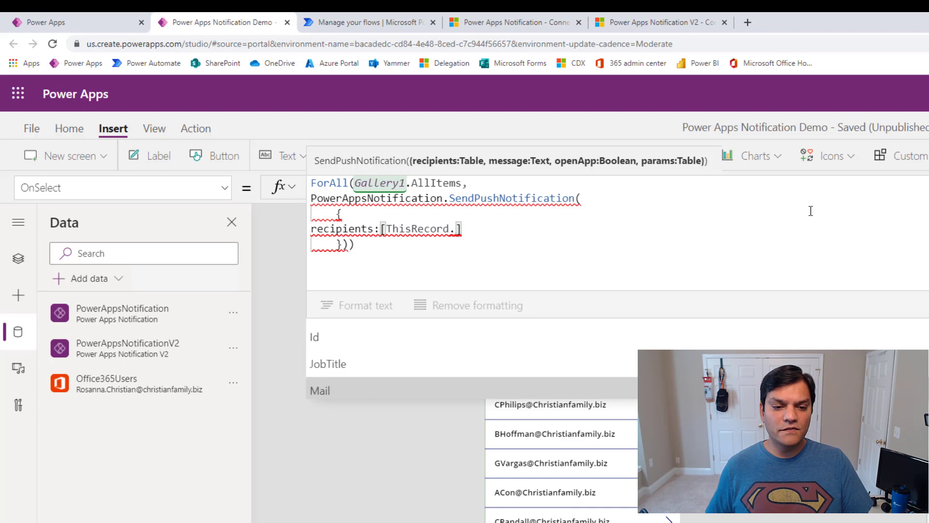
{"action": "key", "text": "Tab"}
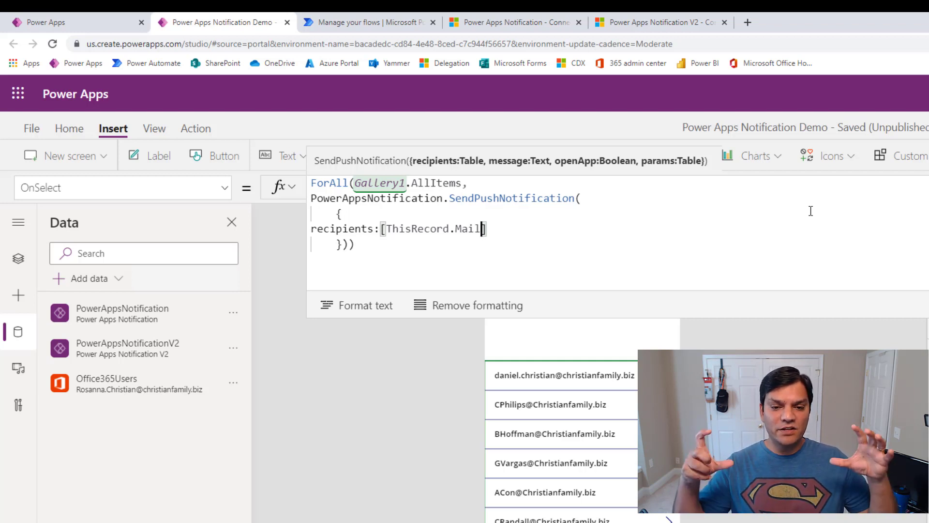
{"action": "key", "text": "Right"}
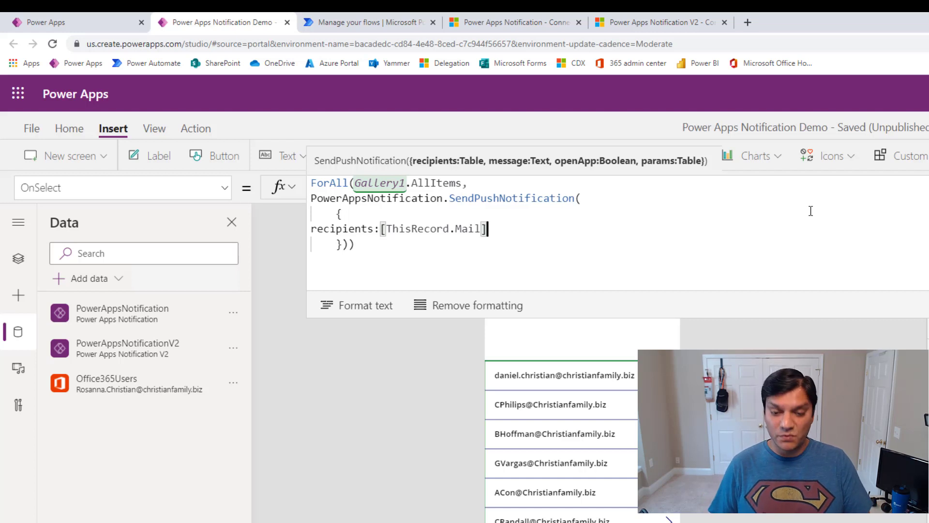
Add a message parameter with an empty text string on a new line after recipients.
{"action": "type", "text": ","}
{"action": "key", "text": "Return"}
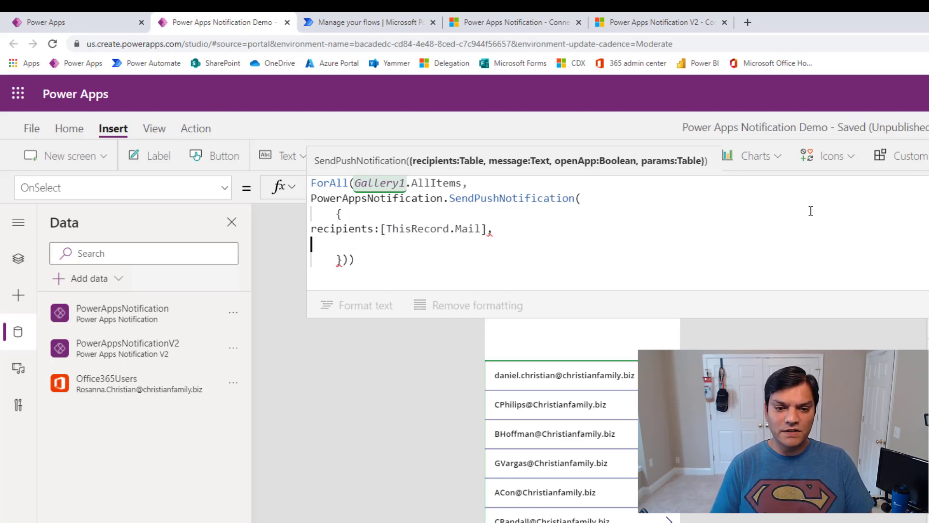
{"action": "type", "text": "me"}
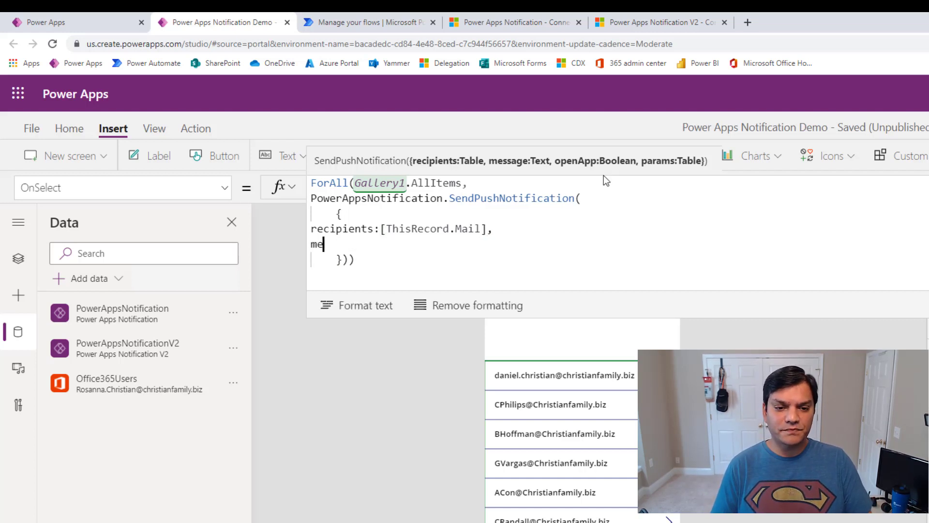
{"action": "type", "text": "ssage:"}
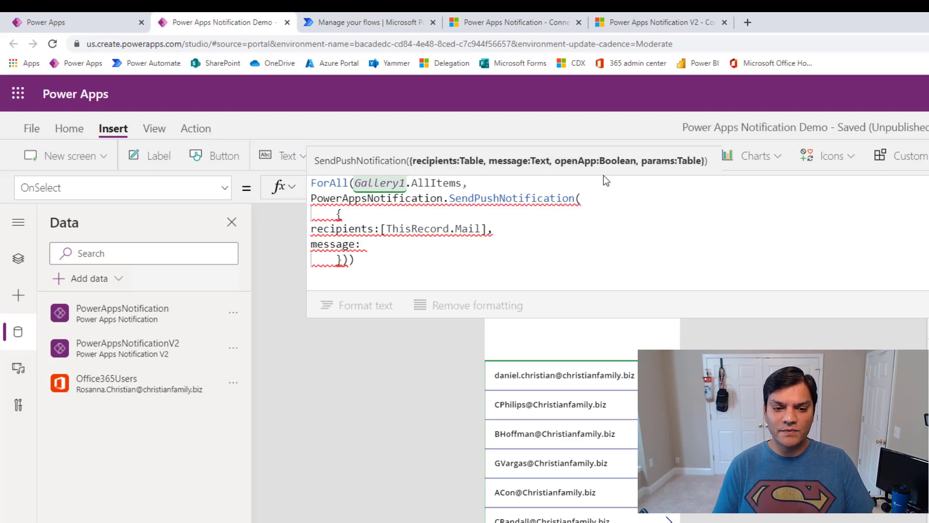
{"action": "type", "text": " \""}
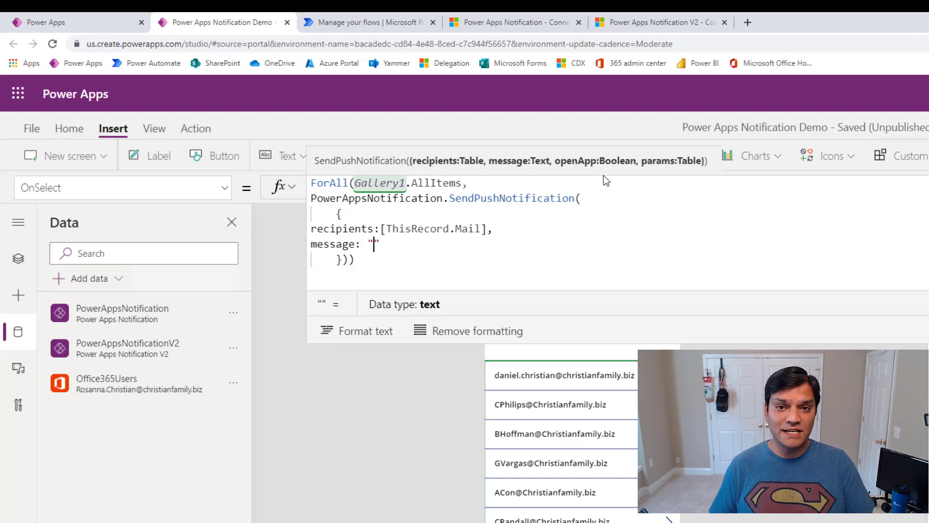
Fill the message text with "Please complete the time sheet before the end of the business day".
{"action": "type", "text": "Please com"}
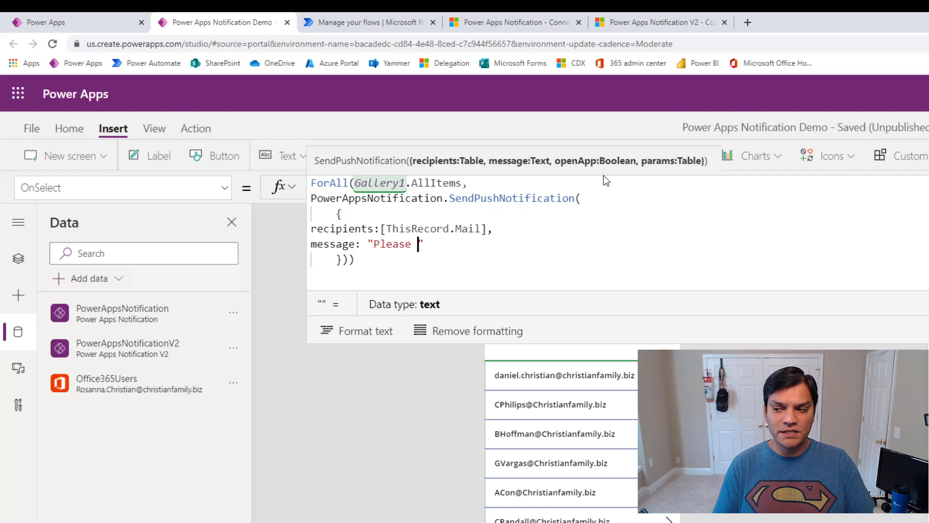
{"action": "type", "text": "plete the time she"}
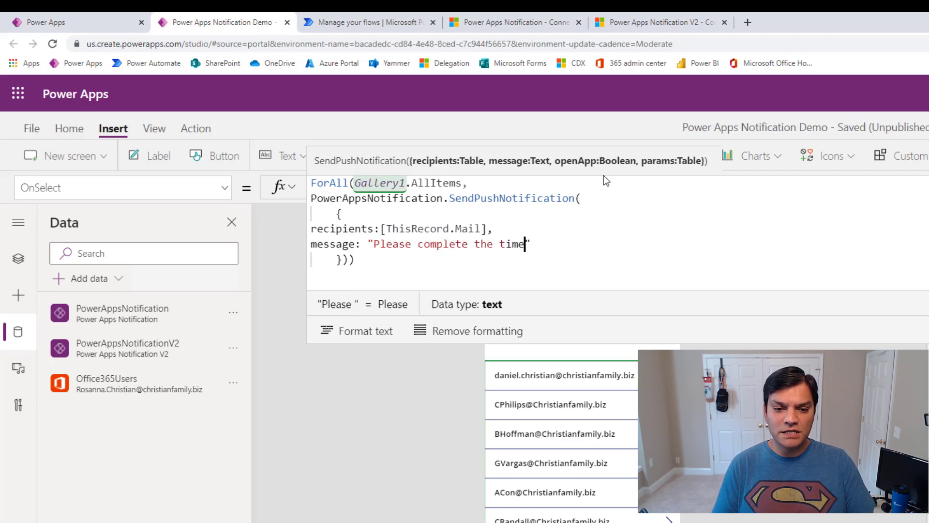
{"action": "type", "text": "et befor ethe"}
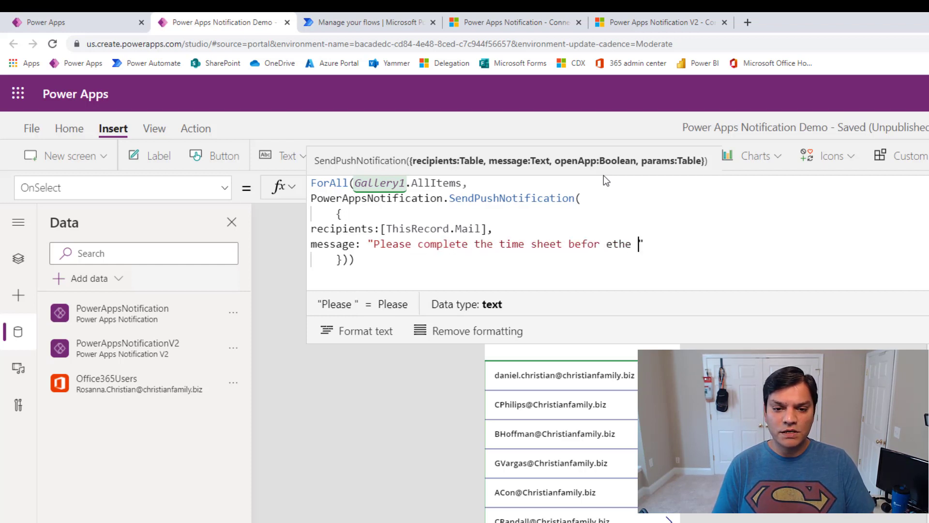
{"action": "key", "text": "BackSpace"}
{"action": "key", "text": "BackSpace"}
{"action": "key", "text": "BackSpace"}
{"action": "key", "text": "BackSpace"}
{"action": "key", "text": "BackSpace"}
{"action": "key", "text": "BackSpace"}
{"action": "key", "text": "BackSpace"}
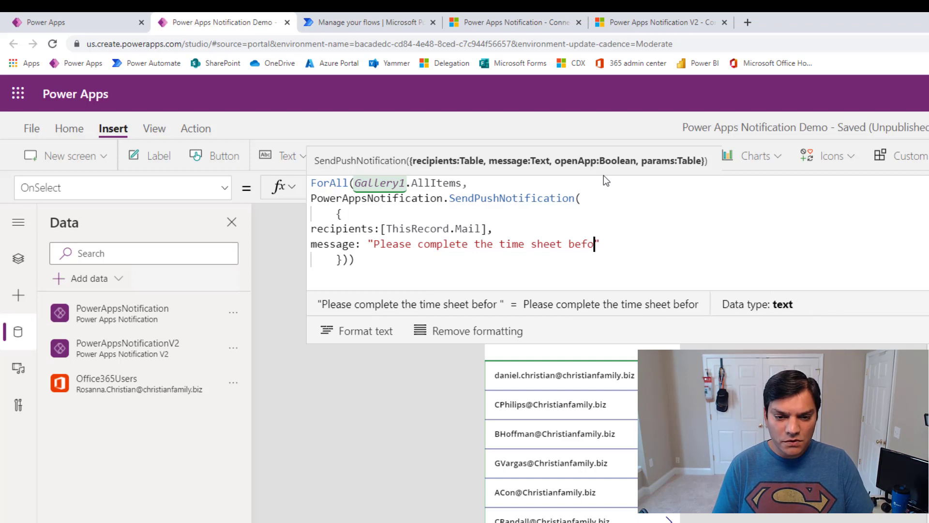
{"action": "type", "text": "re the end of the "}
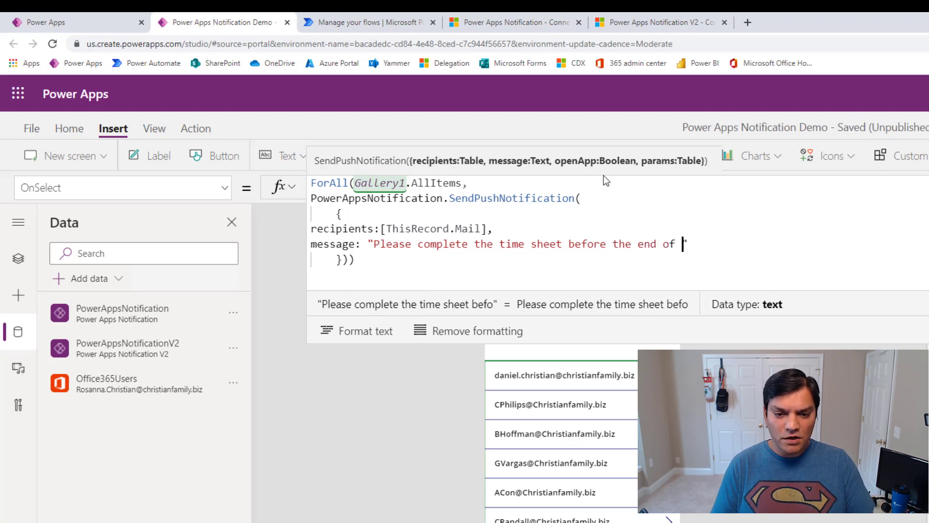
{"action": "type", "text": "business"}
{"action": "key", "text": "BackSpace"}
{"action": "key", "text": "BackSpace"}
{"action": "key", "text": "BackSpace"}
{"action": "key", "text": "BackSpace"}
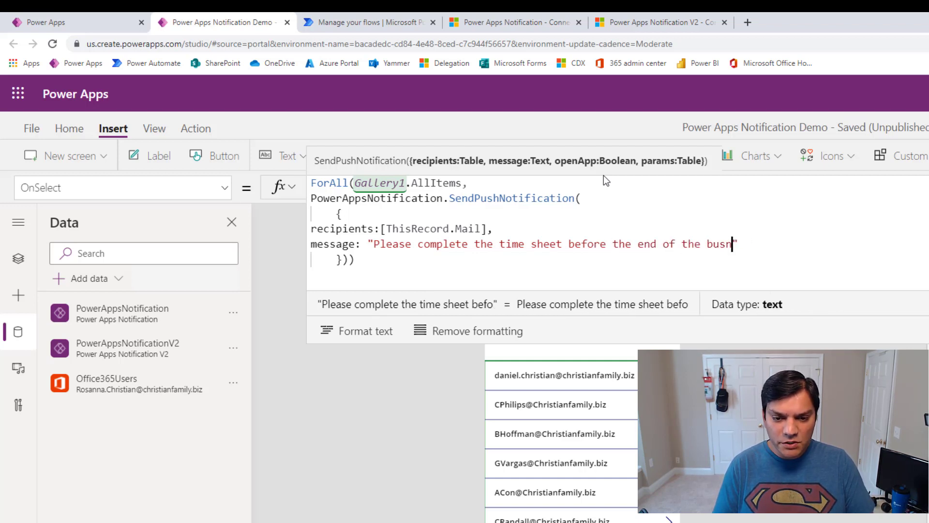
{"action": "type", "text": "ness day"}
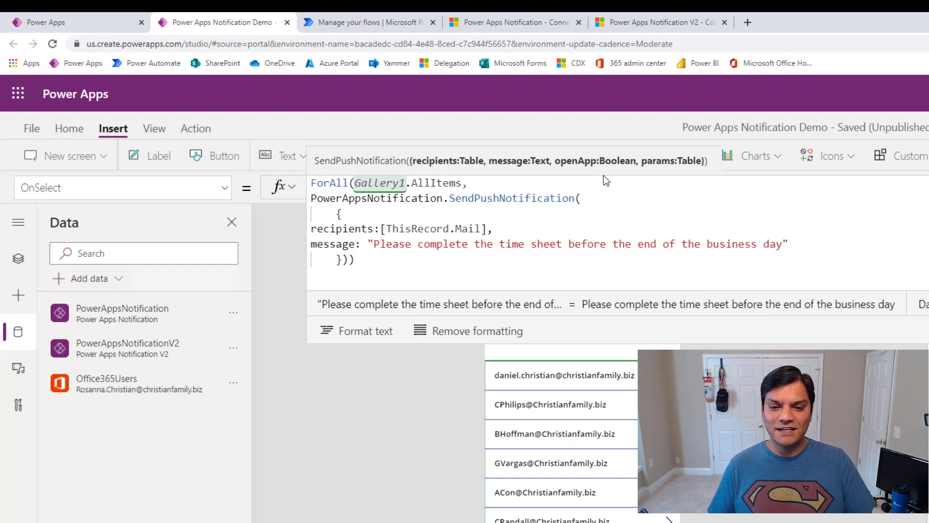
Add an openApp parameter set to true on a new line after the message.
{"action": "key", "text": "Right"}
{"action": "type", "text": ","}
{"action": "key", "text": "Return"}
{"action": "type", "text": "o"}
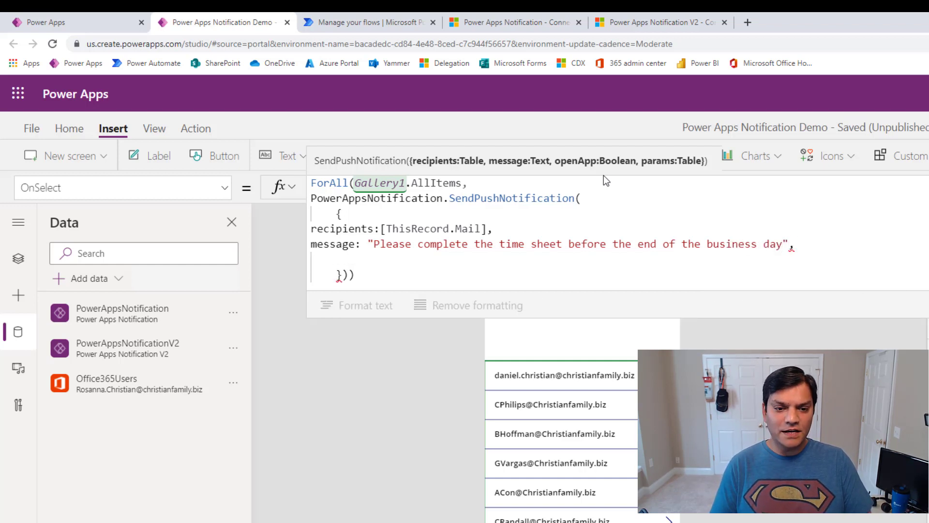
{"action": "key", "text": "Tab"}
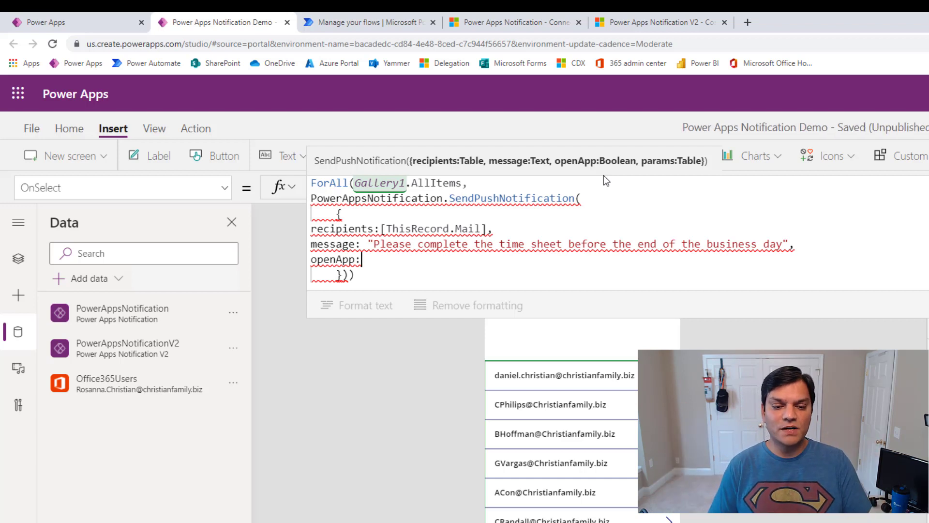
{"action": "type", "text": "true"}
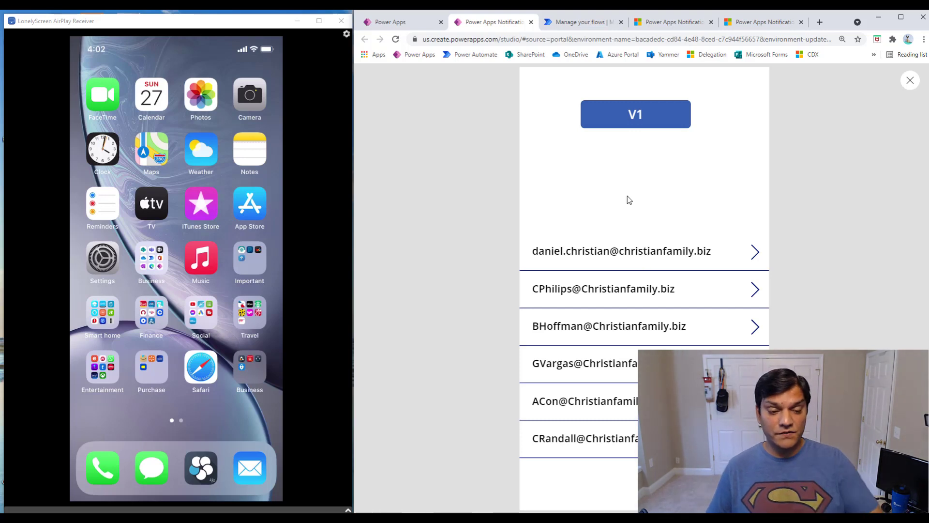
Send the V1 push notification from the app preview and open the received notification on the mirrored phone.
{"action": "left_click", "coordinate": [647, 114]}
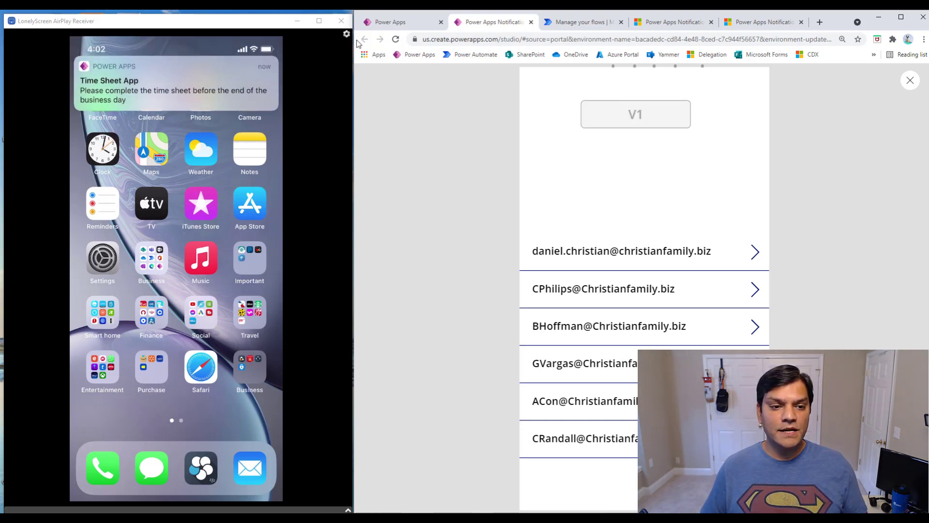
{"action": "left_click", "coordinate": [244, 80]}
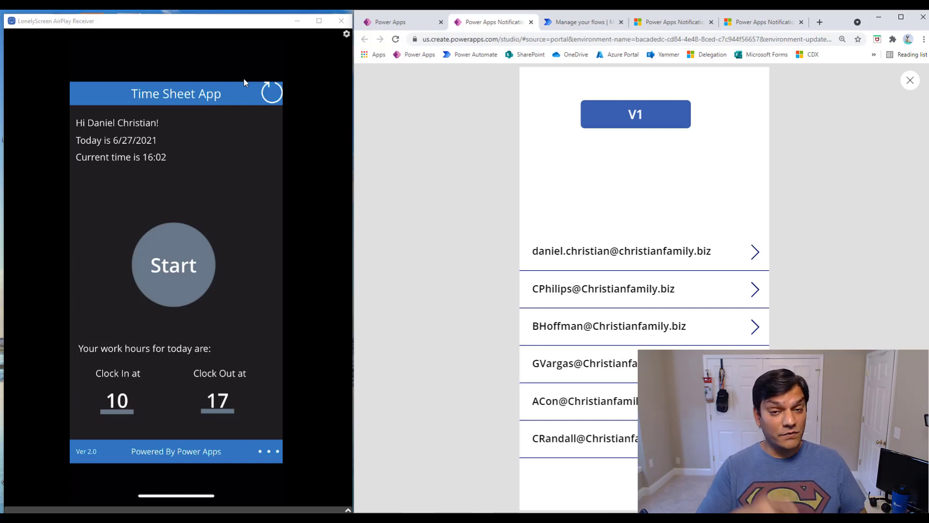
Maximize the browser window and close the app preview to return to the editor.
{"action": "left_click", "coordinate": [899, 19]}
{"action": "left_click", "coordinate": [904, 80]}
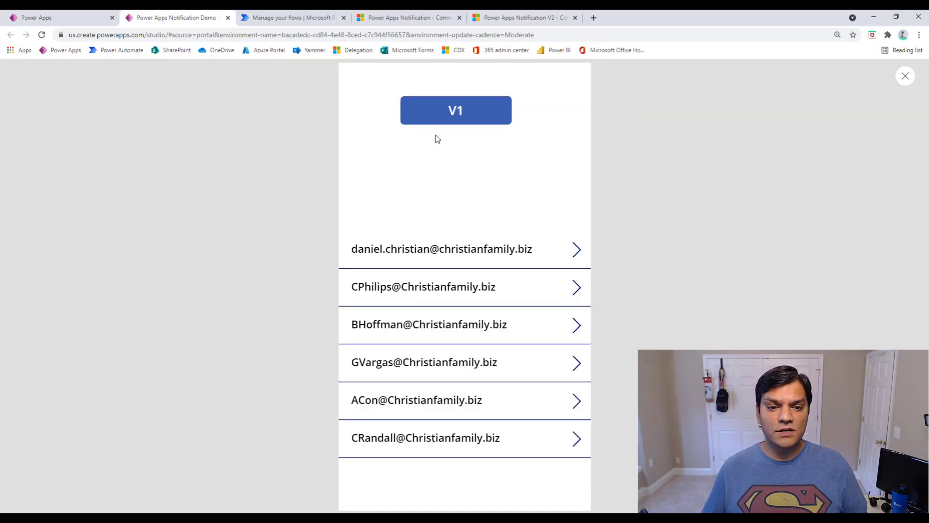
{"action": "left_click", "coordinate": [565, 328]}
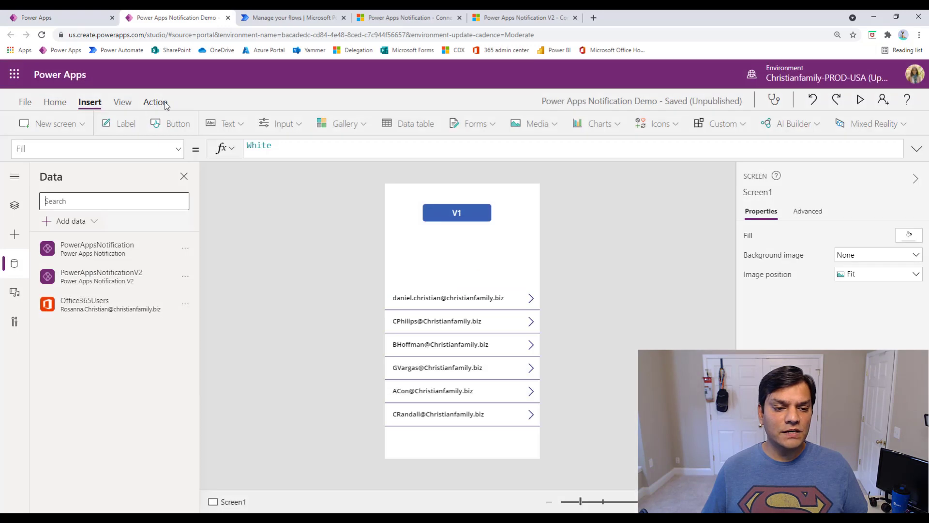
Open the Power Apps Notification connection's details in the environment and bring up its edit form to examine the target application.
{"action": "left_click", "coordinate": [107, 10]}
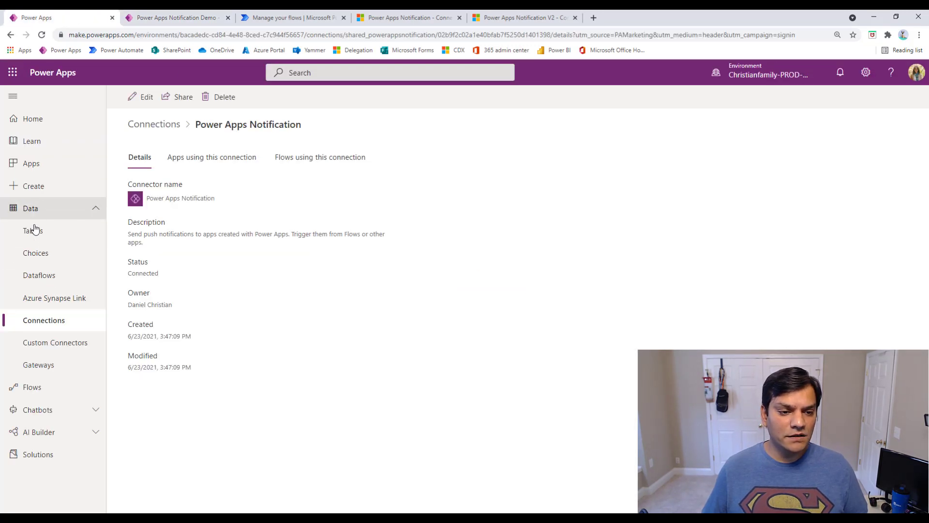
{"action": "left_click", "coordinate": [58, 320]}
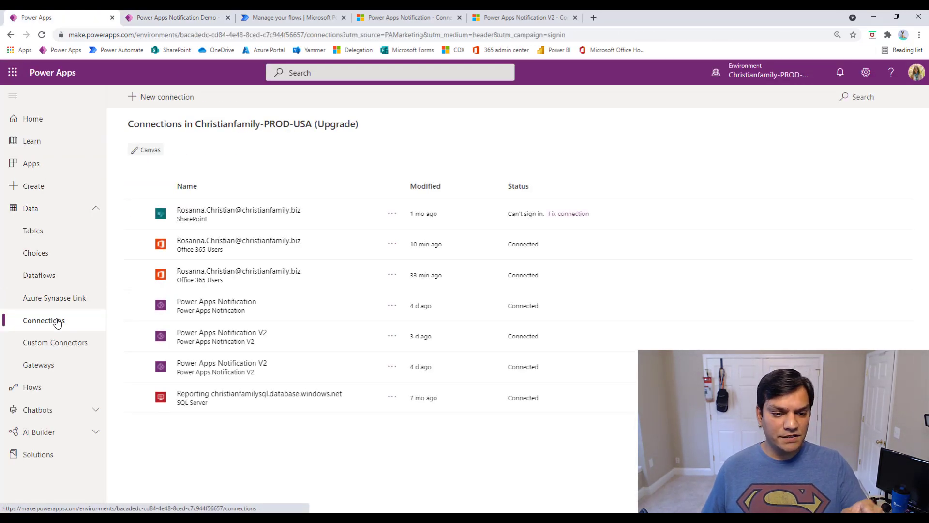
{"action": "left_click", "coordinate": [393, 307]}
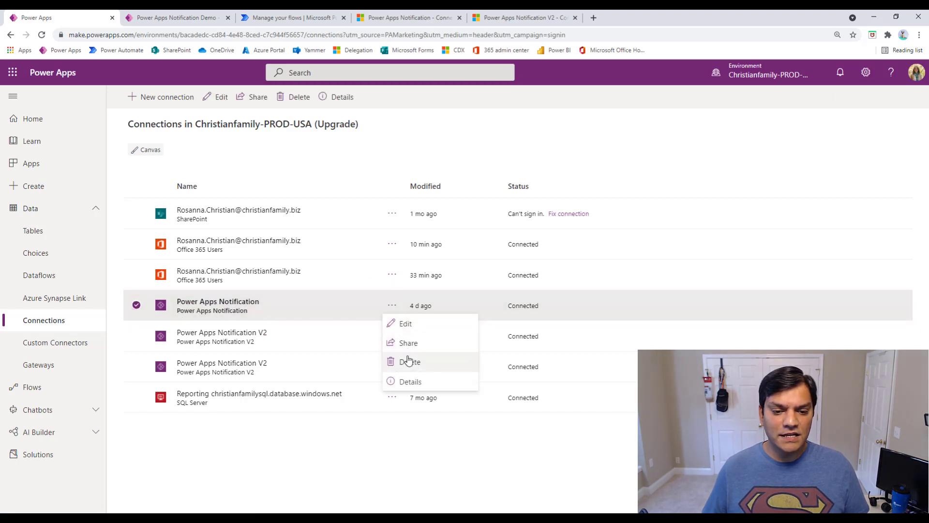
{"action": "left_click", "coordinate": [411, 382]}
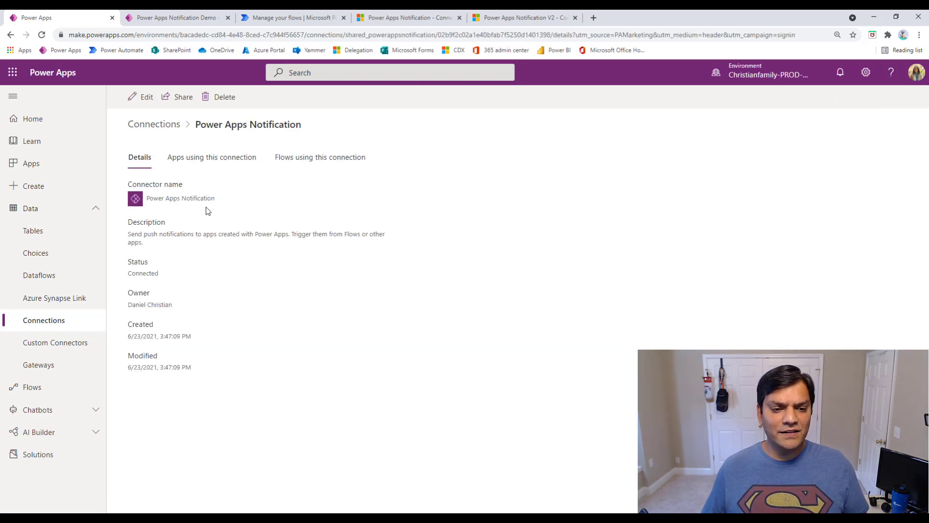
{"action": "left_click", "coordinate": [144, 97]}
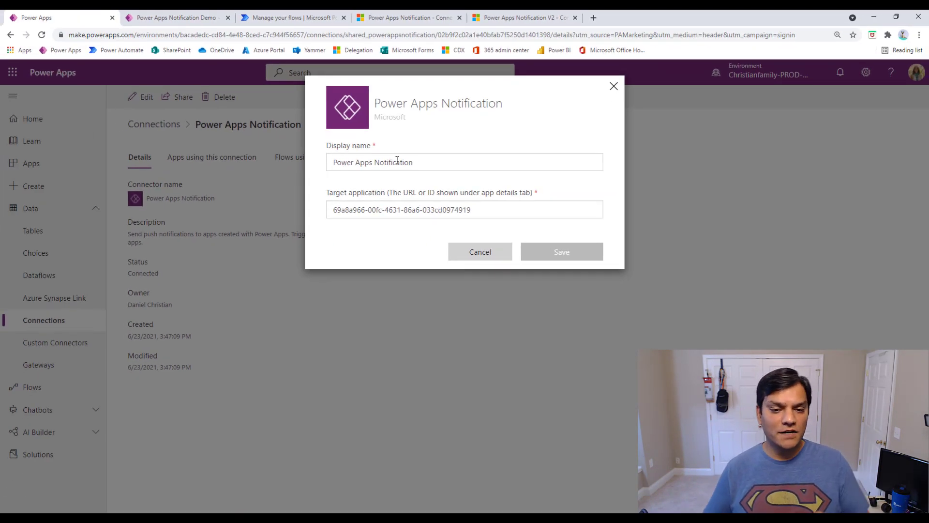
Close the connection's edit form without changes and return to the connections list to examine the Power Apps Notification V2 connection's options.
{"action": "left_click", "coordinate": [451, 251]}
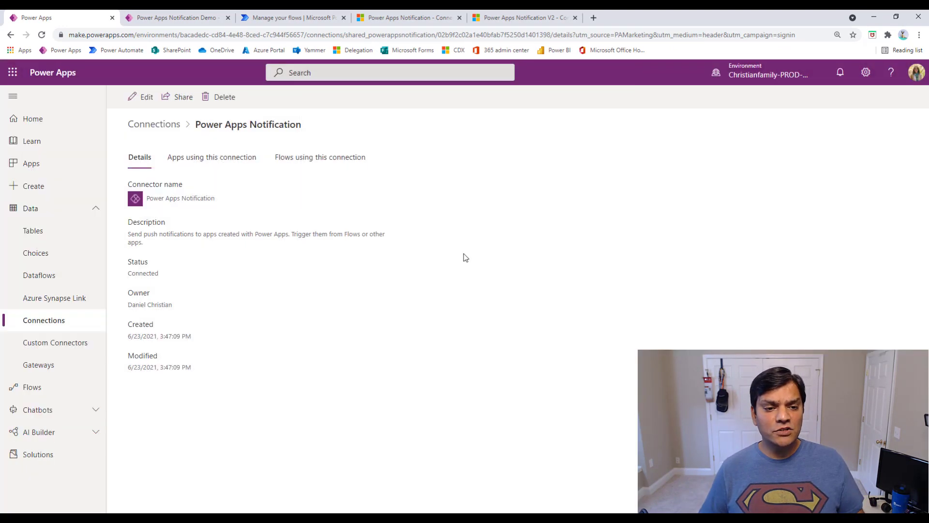
{"action": "left_click", "coordinate": [171, 123]}
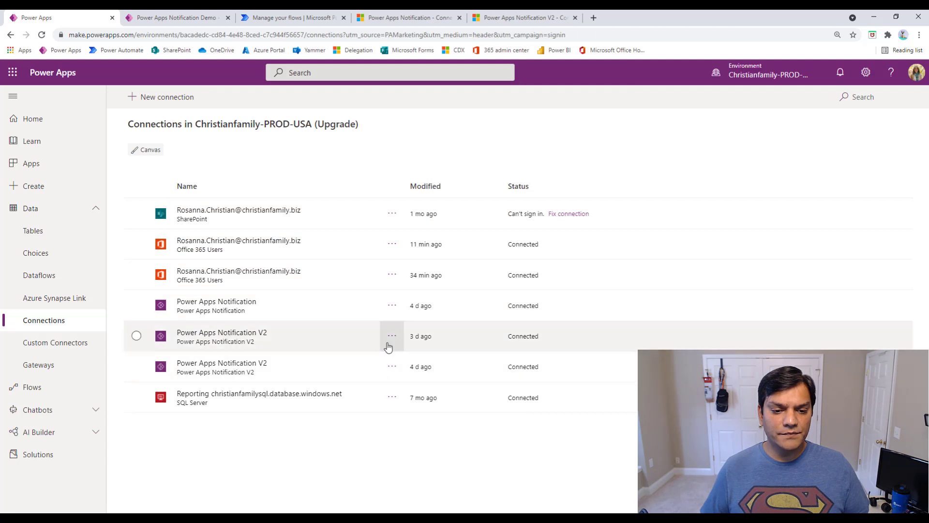
{"action": "left_click", "coordinate": [390, 342]}
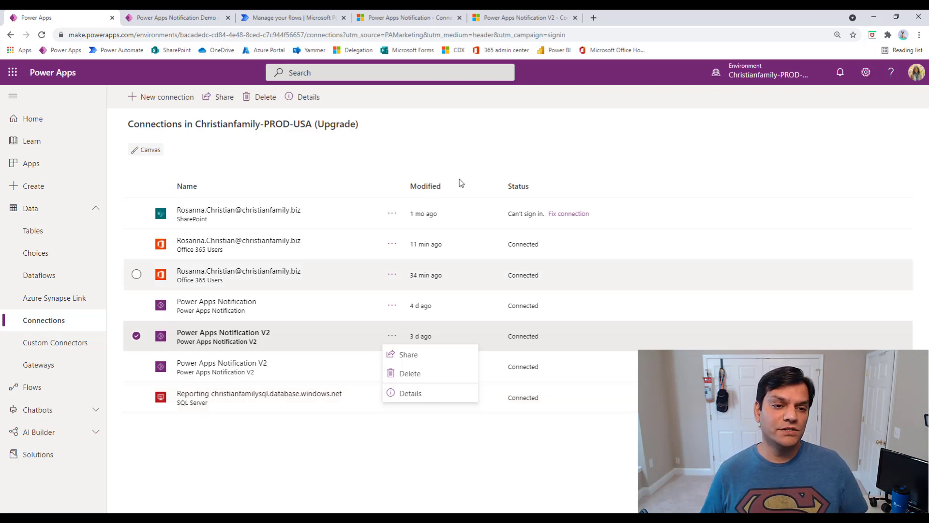
In the Power Apps Notification Demo editor, insert a second button below the V1 button at about X 158, Y 197 and label it V2.
{"action": "key", "text": "ctrl+Tab"}
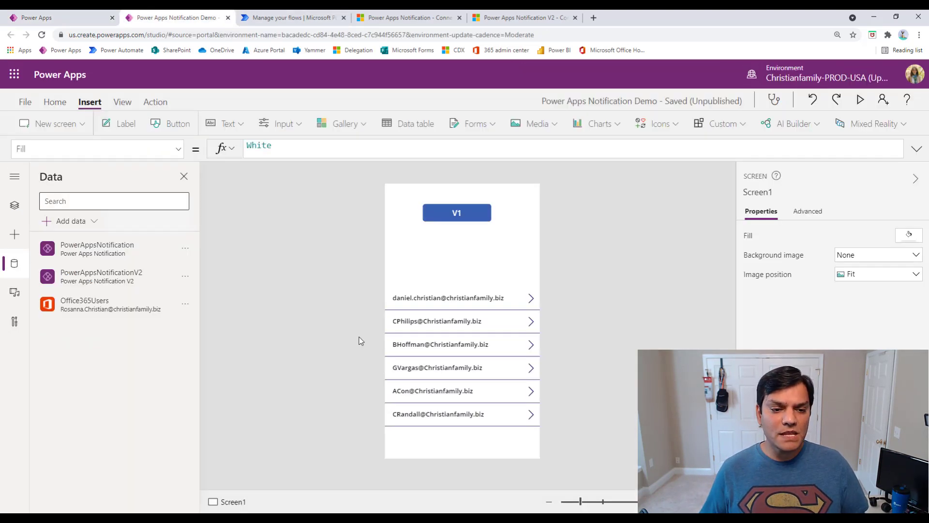
{"action": "left_click", "coordinate": [475, 208]}
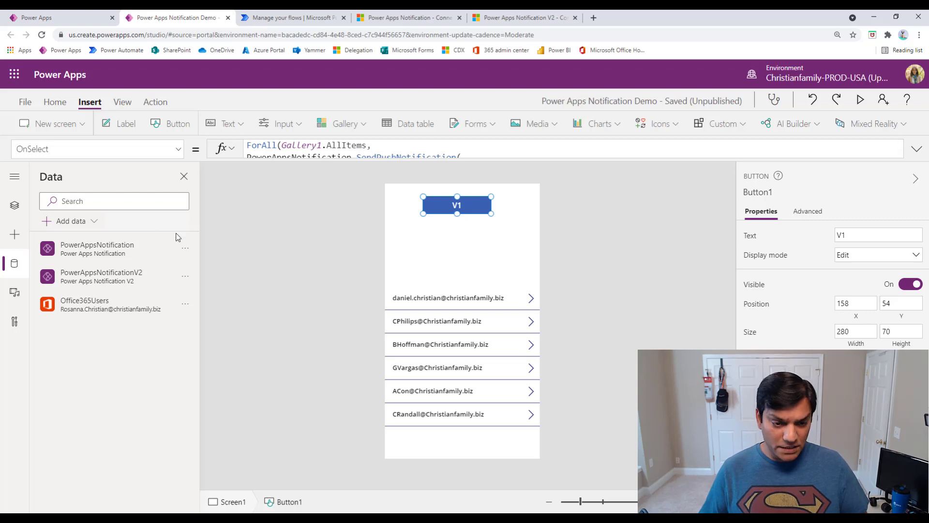
{"action": "left_click", "coordinate": [259, 234]}
{"action": "left_click", "coordinate": [177, 125]}
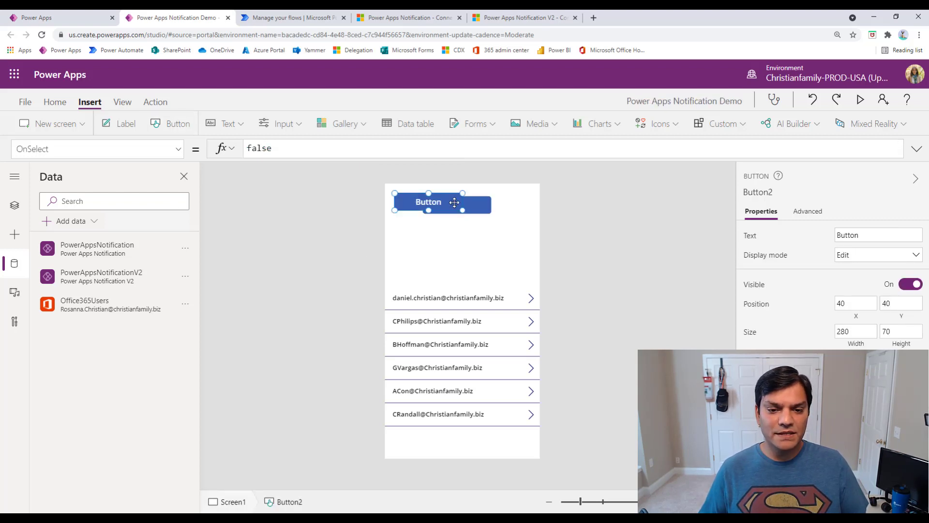
{"action": "left_click_drag", "start_coordinate": [454, 203], "coordinate": [482, 241]}
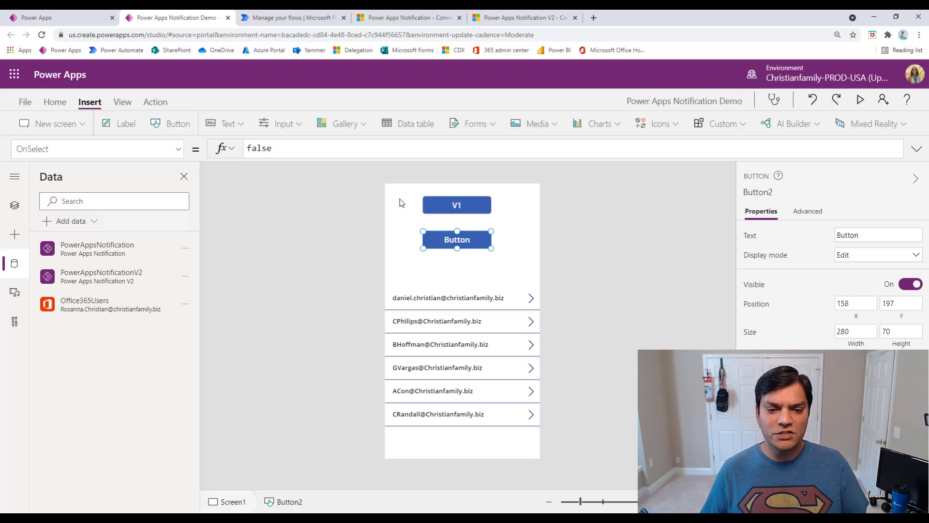
{"action": "type", "text": "V2"}
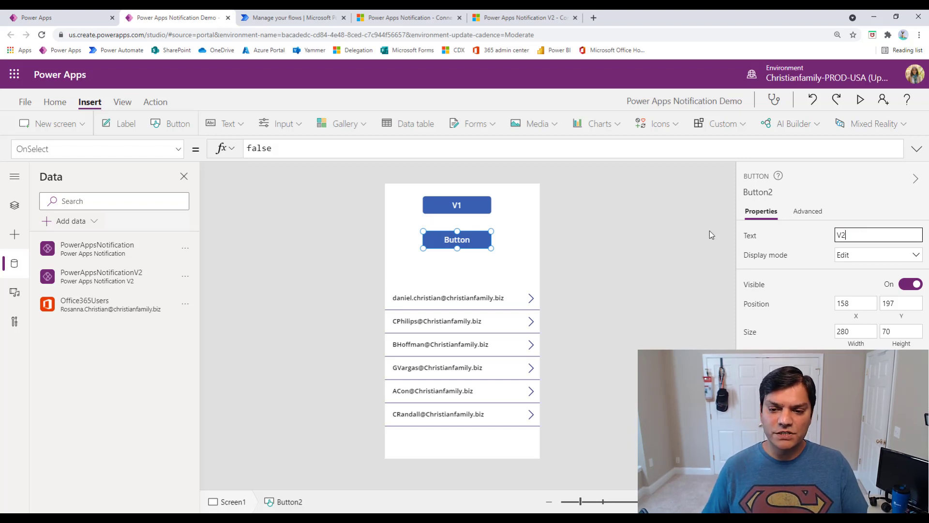
{"action": "left_click", "coordinate": [635, 287]}
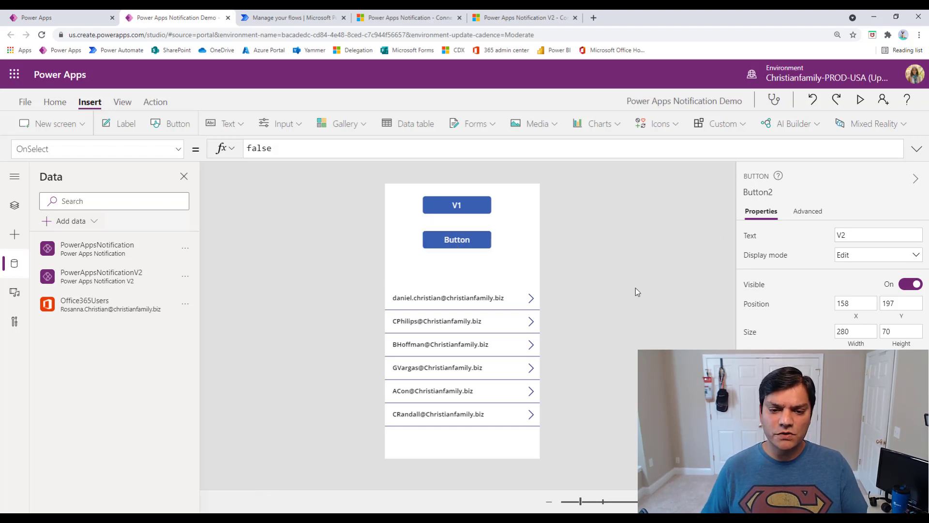
Replace the V2 button's OnSelect formula with the start of a PowerAppsNotificationV2.SendPushNotificationV2 call.
{"action": "left_click", "coordinate": [478, 242]}
{"action": "left_click", "coordinate": [922, 156]}
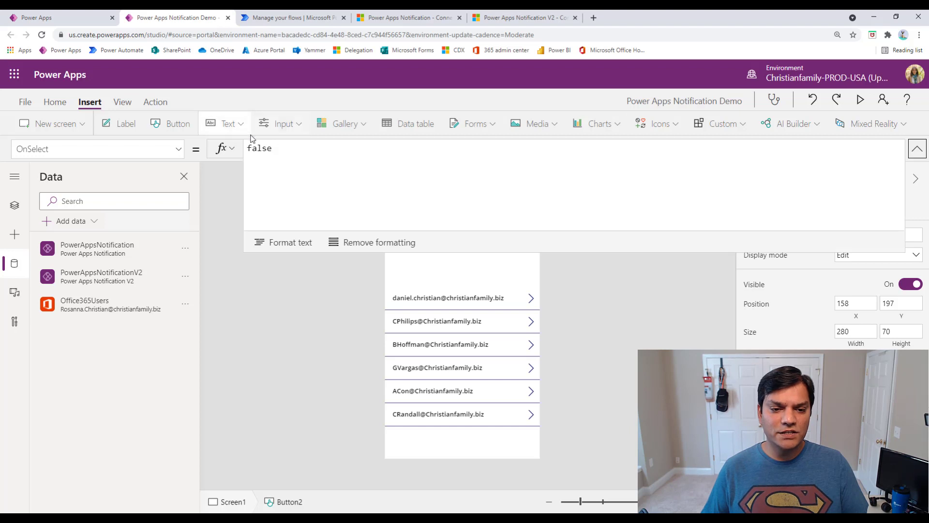
{"action": "left_click_drag", "start_coordinate": [274, 150], "coordinate": [197, 156]}
{"action": "type", "text": "power"}
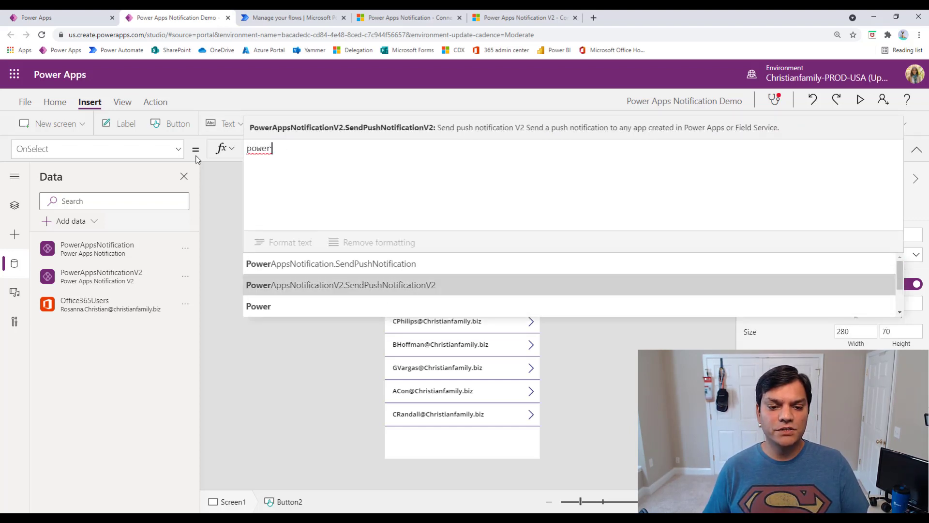
{"action": "key", "text": "Tab"}
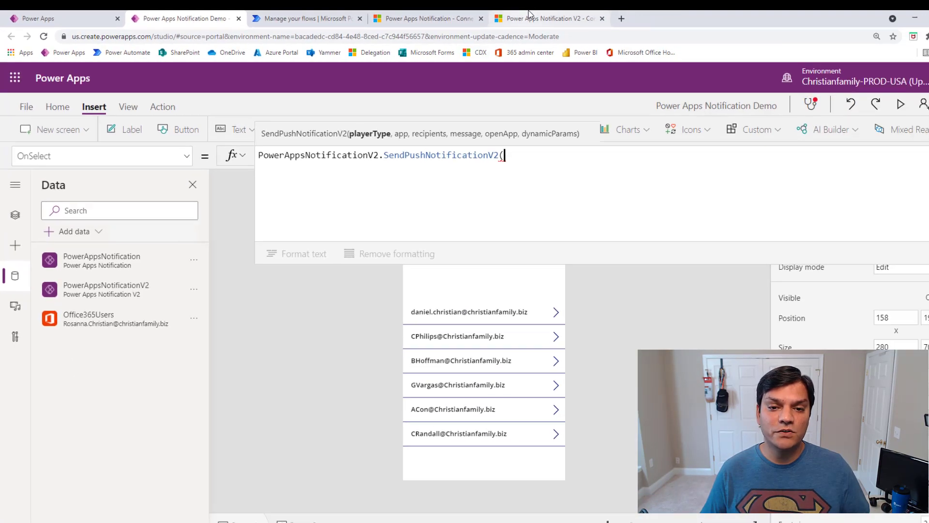
Review the parameters and prerequisites in the Power Apps Notification V2 connector documentation, then return to the app editor.
{"action": "left_click", "coordinate": [529, 15]}
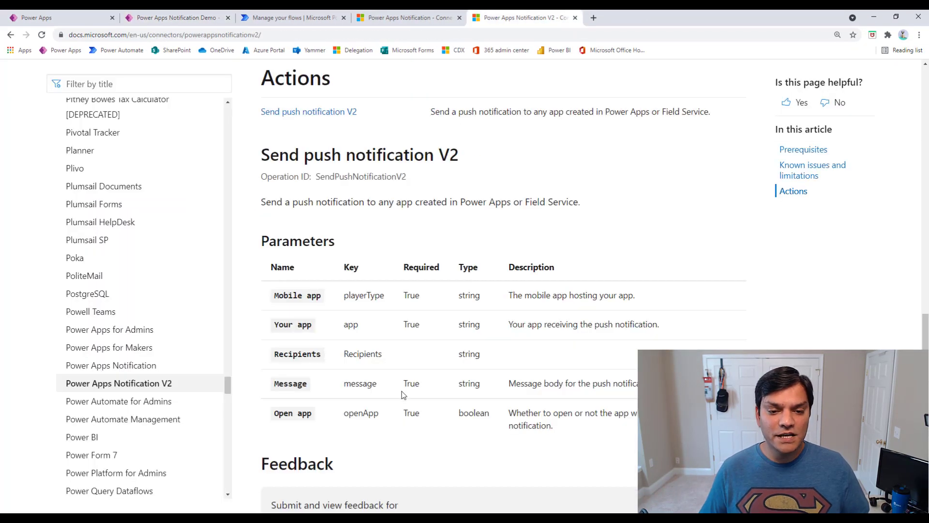
{"action": "scroll", "coordinate": [490, 480], "scroll_direction": "up", "scroll_amount": 5}
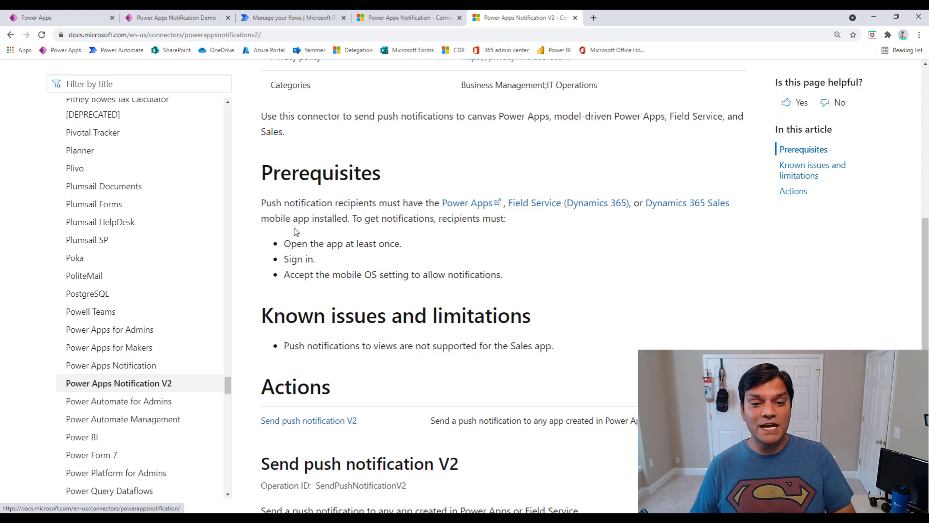
{"action": "left_click", "coordinate": [192, 15]}
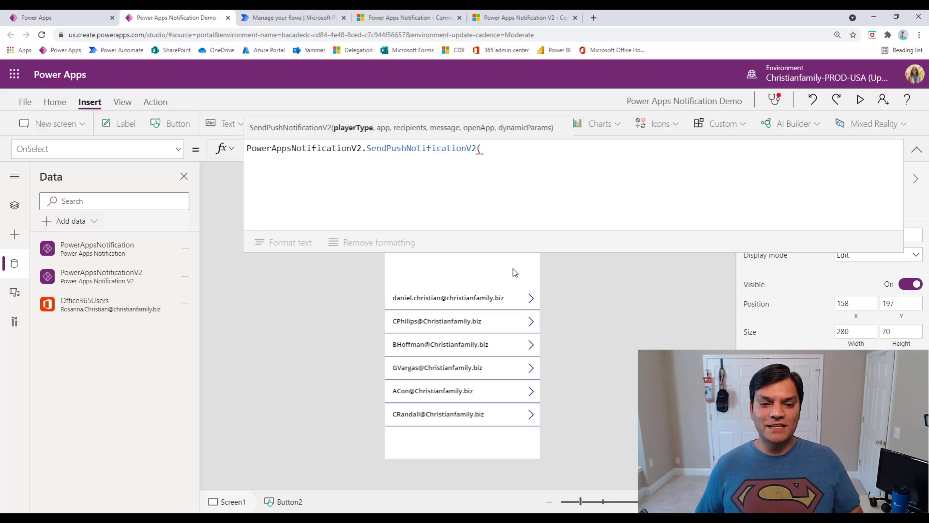
Start a PowerAppsNotification.SendPushNotification call two lines below the V2 call to compare the parameters of both functions.
{"action": "key", "text": "Return"}
{"action": "key", "text": "Return"}
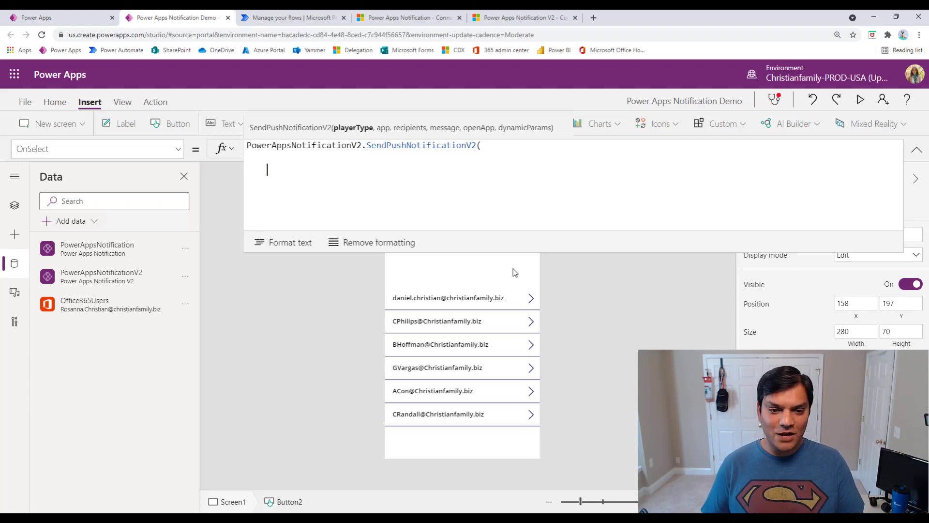
{"action": "key", "text": "BackSpace"}
{"action": "key", "text": "BackSpace"}
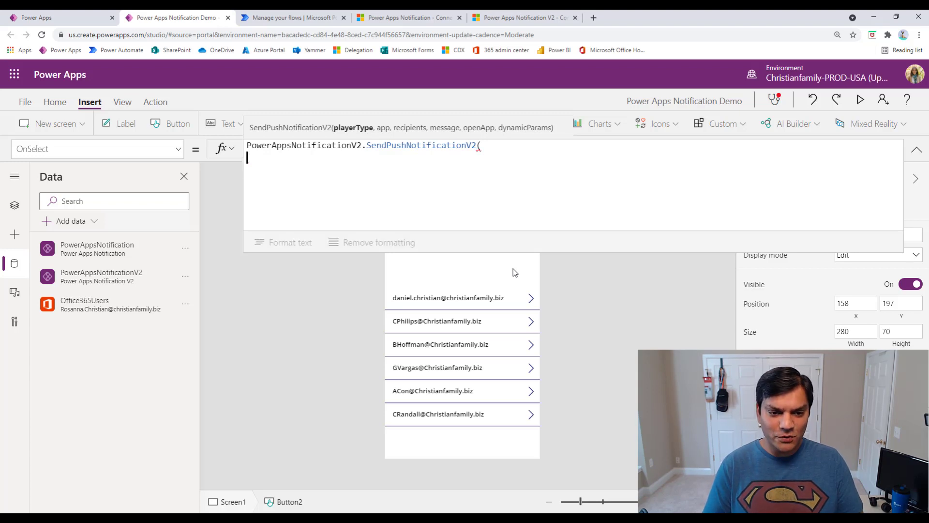
{"action": "key", "text": "Return"}
{"action": "type", "text": "power"}
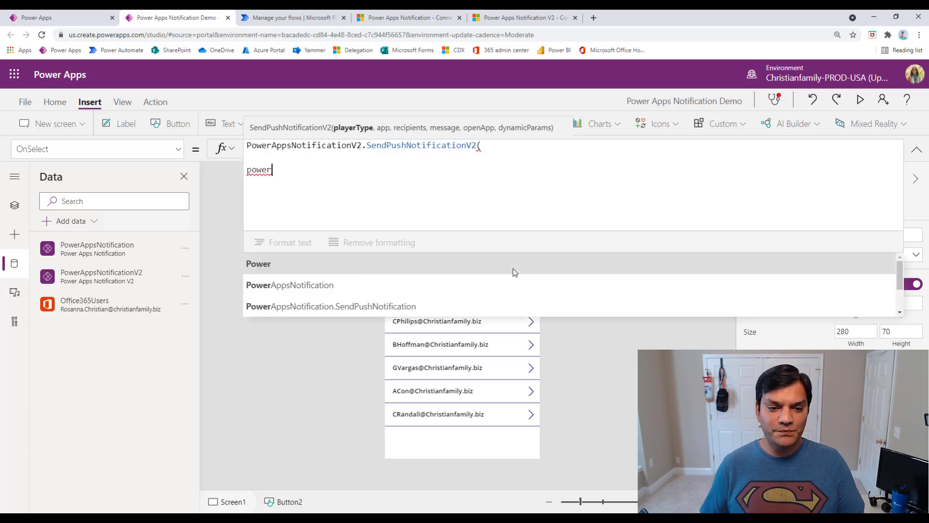
{"action": "key", "text": "Down"}
{"action": "key", "text": "Down"}
{"action": "key", "text": "Down"}
{"action": "key", "text": "Tab"}
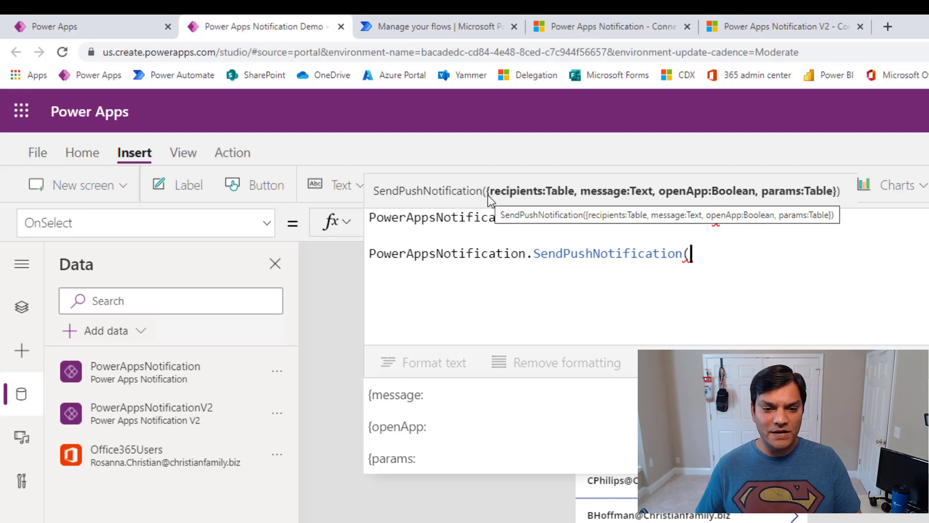
{"action": "left_click", "coordinate": [753, 222]}
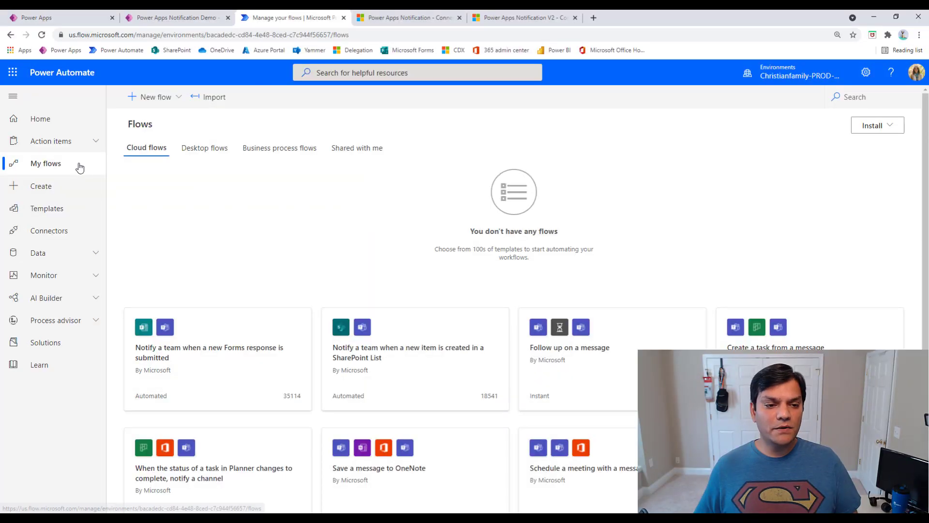
Create an instant cloud flow from blank with the Manually trigger a flow trigger.
{"action": "left_click", "coordinate": [143, 103]}
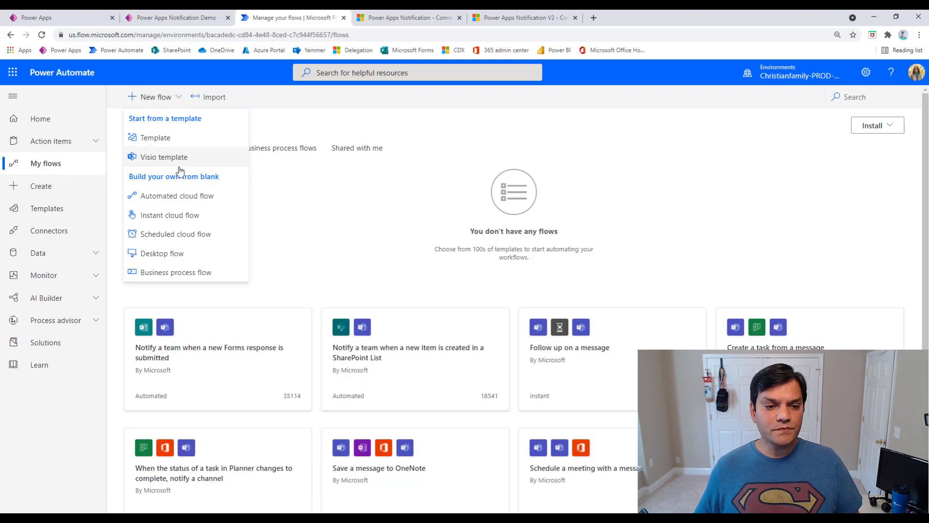
{"action": "left_click", "coordinate": [173, 224]}
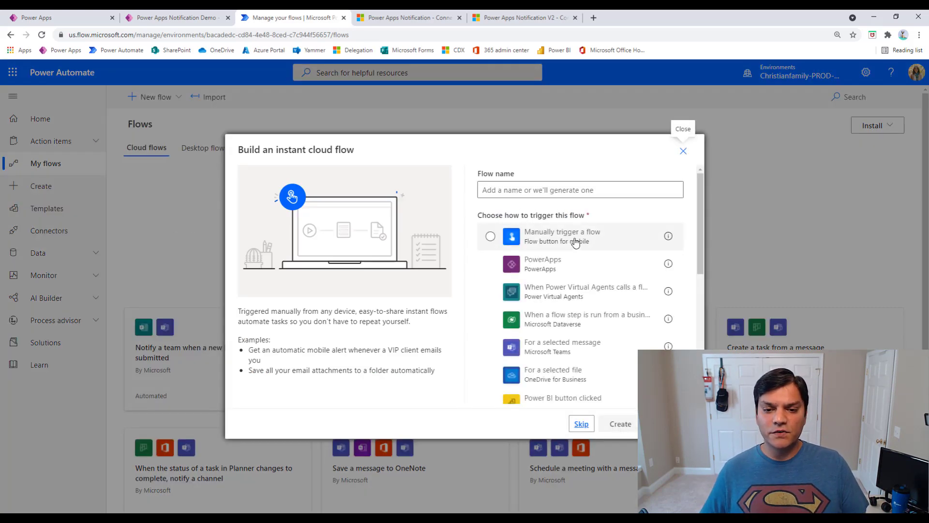
{"action": "left_click", "coordinate": [578, 240]}
{"action": "left_click", "coordinate": [619, 426]}
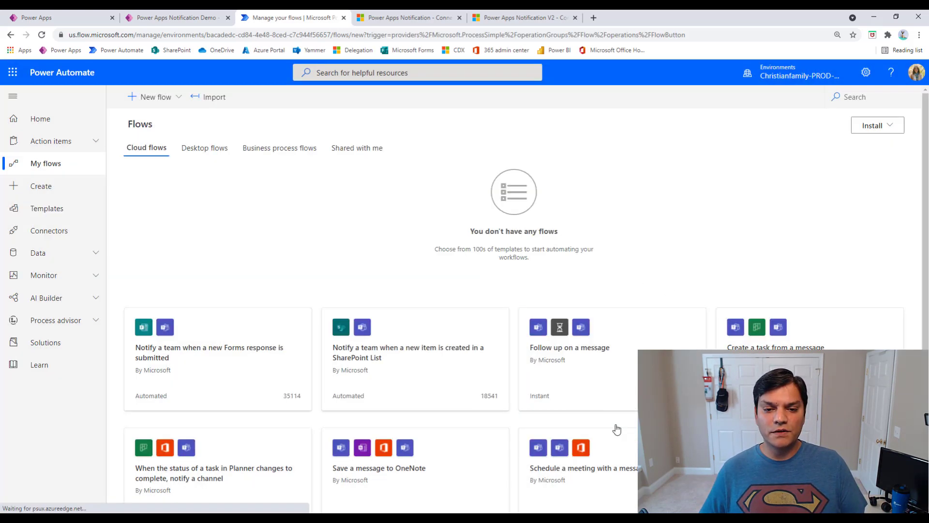
Name the flow "Send a time sheet alert".
{"action": "left_click", "coordinate": [157, 96]}
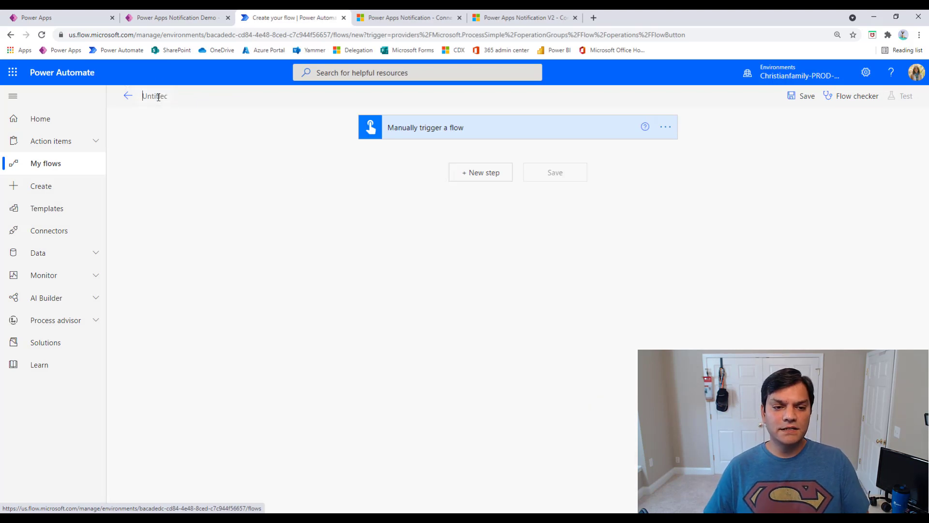
{"action": "type", "text": "Send an aler"}
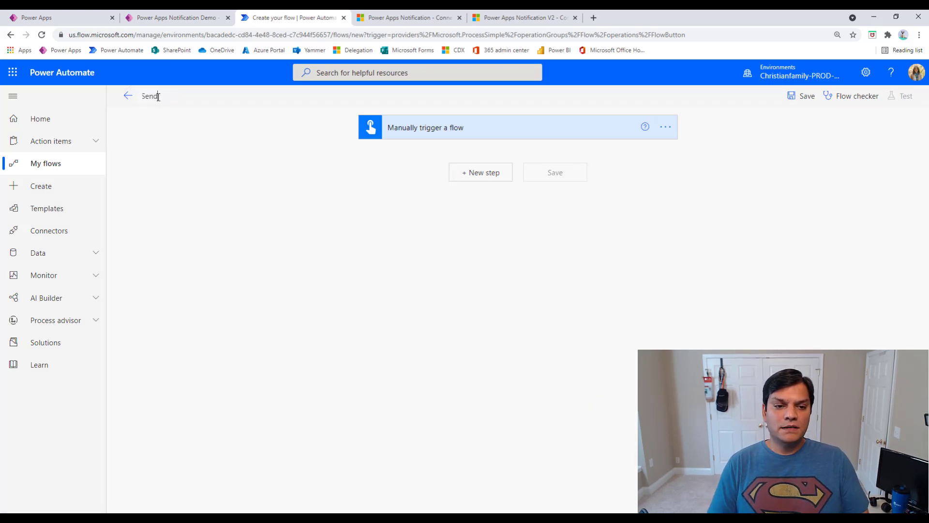
{"action": "key", "text": "BackSpace"}
{"action": "key", "text": "BackSpace"}
{"action": "key", "text": "BackSpace"}
{"action": "key", "text": "BackSpace"}
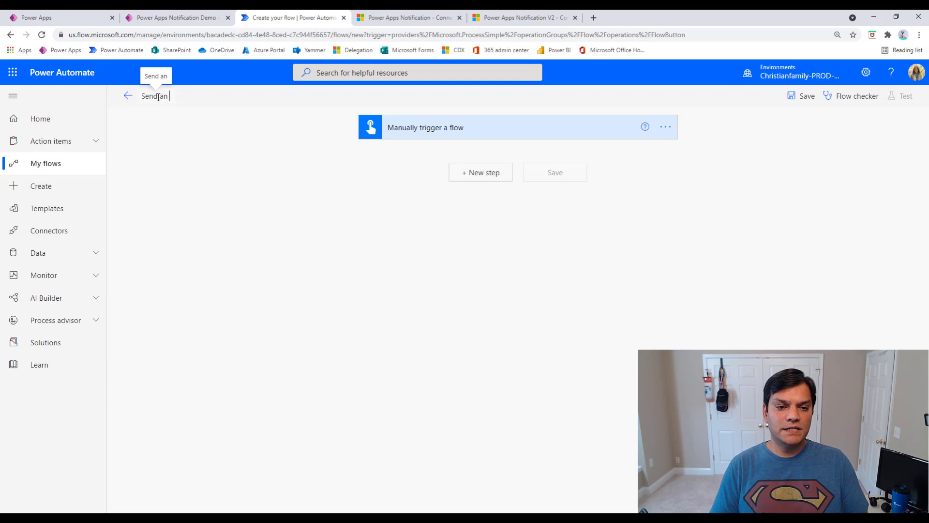
{"action": "key", "text": "BackSpace"}
{"action": "key", "text": "BackSpace"}
{"action": "type", "text": "time"}
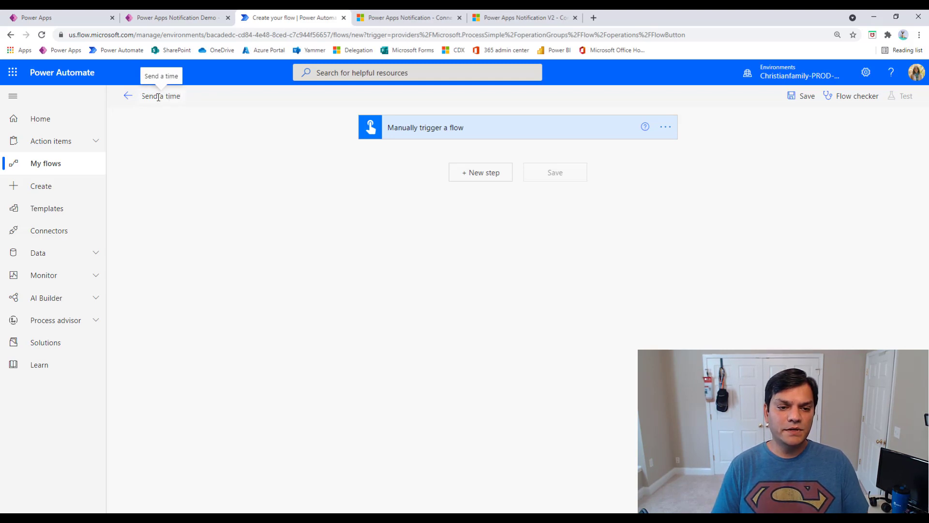
{"action": "type", "text": " sheet a"}
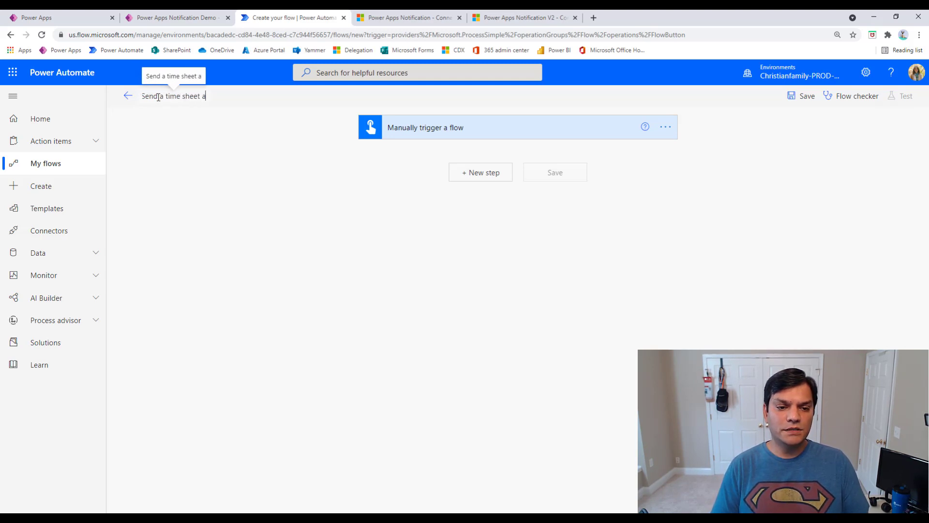
{"action": "type", "text": "lert"}
{"action": "left_click", "coordinate": [245, 213]}
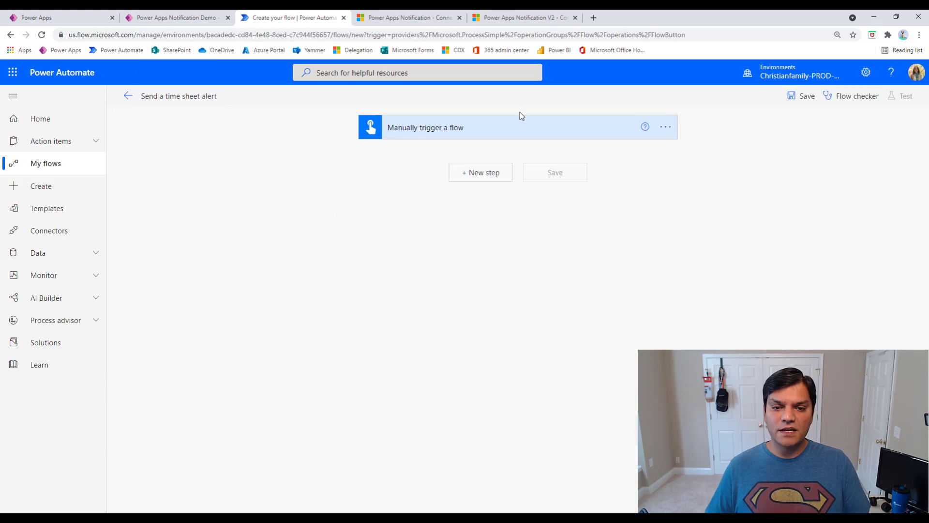
Add the Office 365 Users action Get direct reports (V2) after the manual trigger.
{"action": "left_click", "coordinate": [516, 128]}
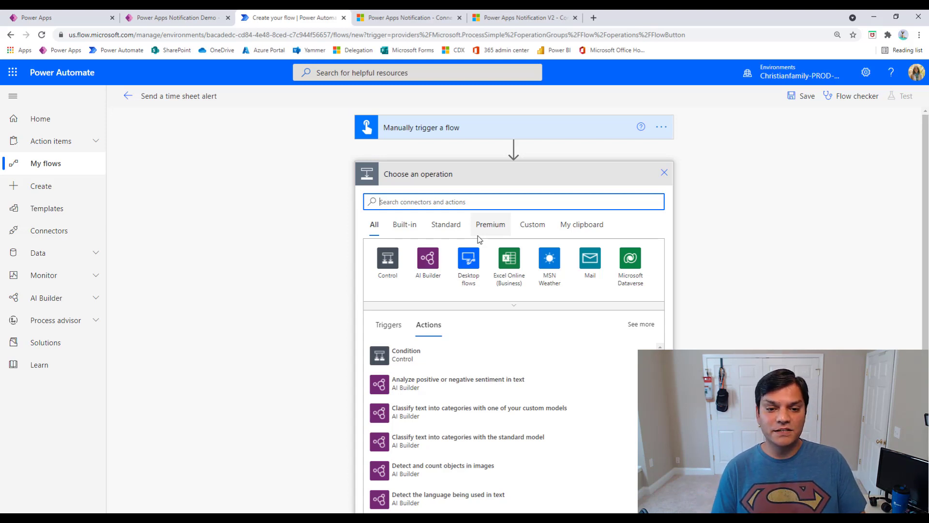
{"action": "type", "text": "get user"}
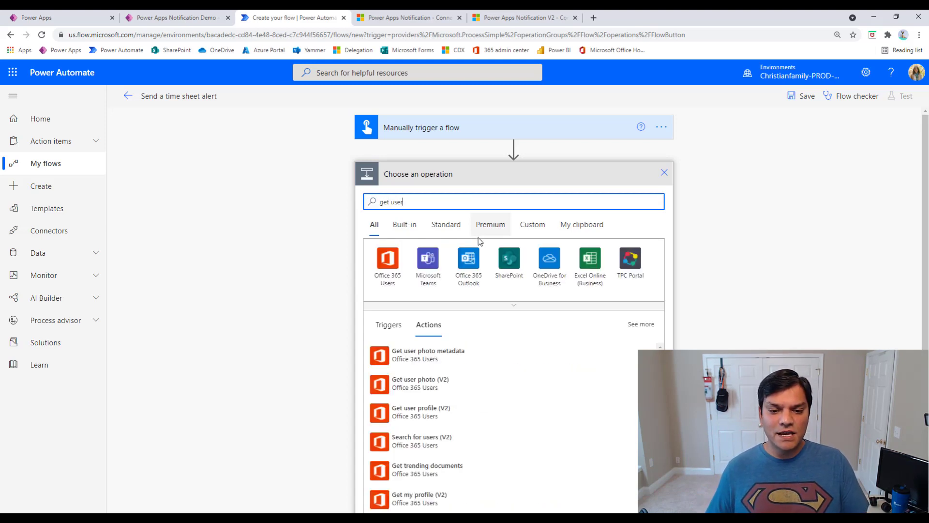
{"action": "left_click", "coordinate": [385, 282]}
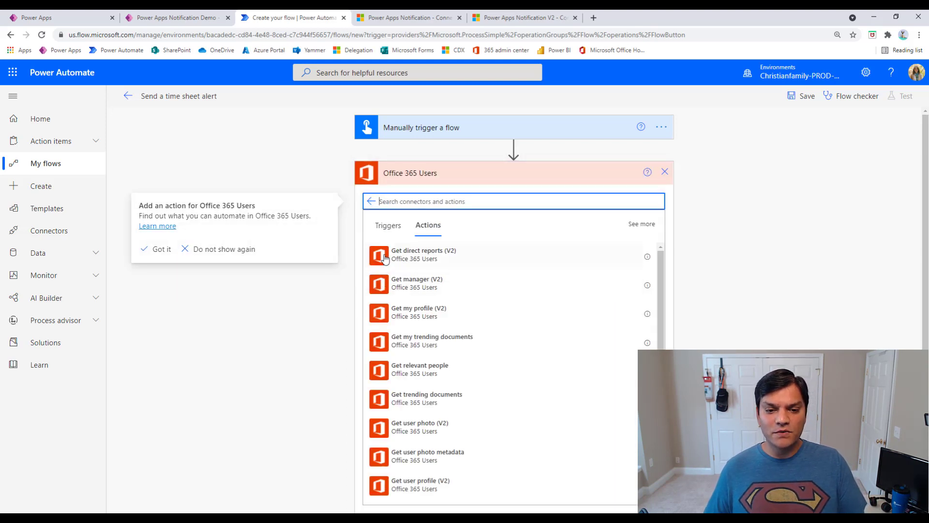
{"action": "left_click", "coordinate": [444, 268]}
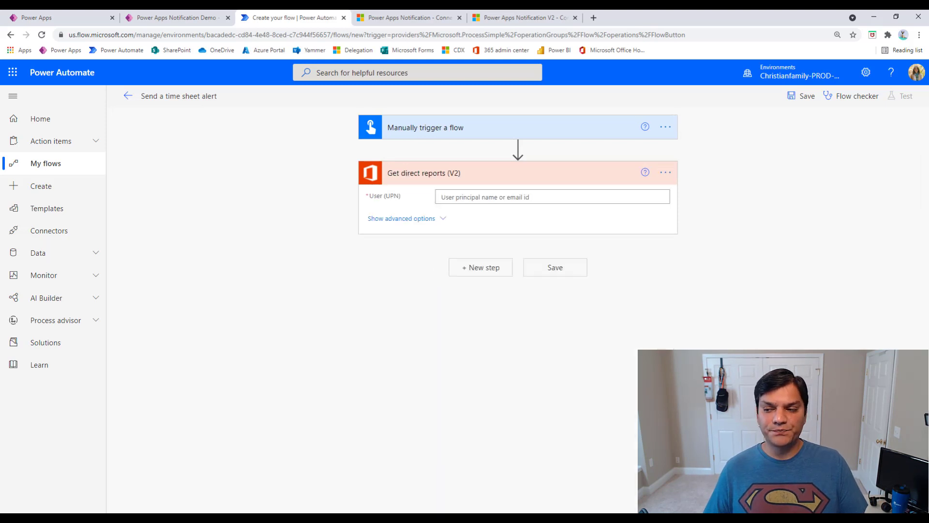
Set the direct reports action's User (UPN) to the trigger's User email dynamic content.
{"action": "left_click", "coordinate": [508, 197]}
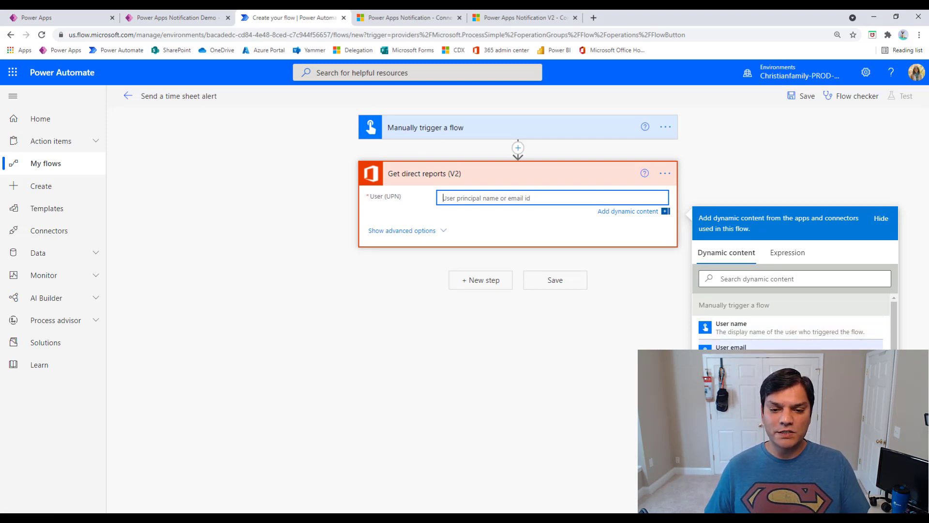
{"action": "left_click", "coordinate": [731, 347]}
{"action": "left_click", "coordinate": [568, 349]}
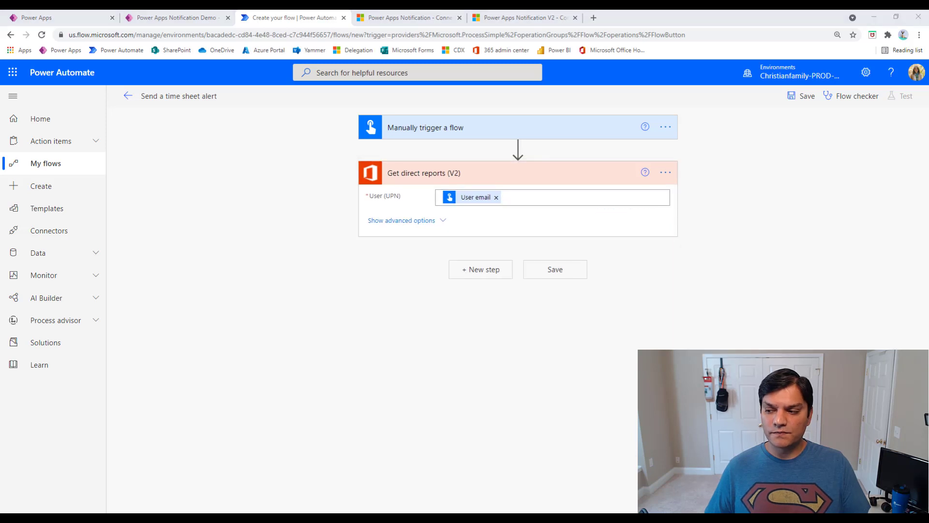
Add the Power Apps Notification V2 action Send push notification V2 after the Get direct reports (V2) action.
{"action": "left_click", "coordinate": [499, 277]}
{"action": "type", "text": "send "}
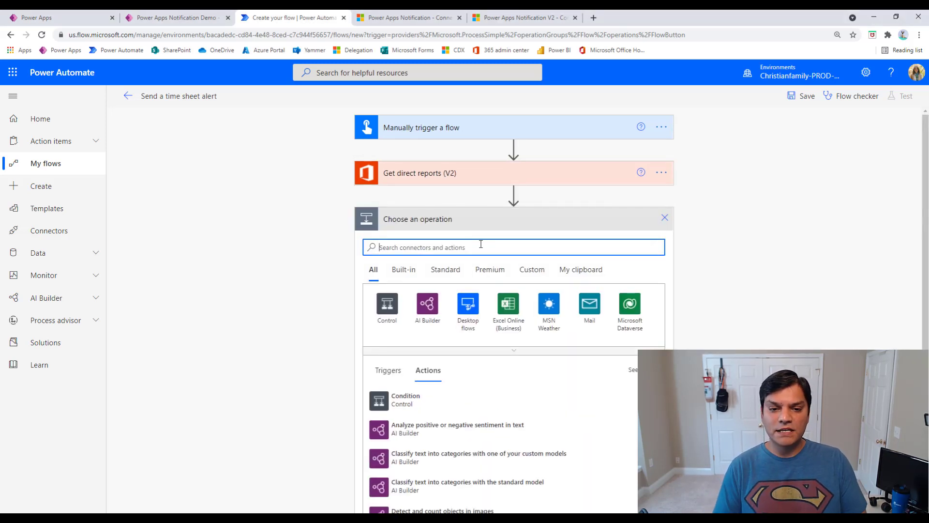
{"action": "type", "text": "push"}
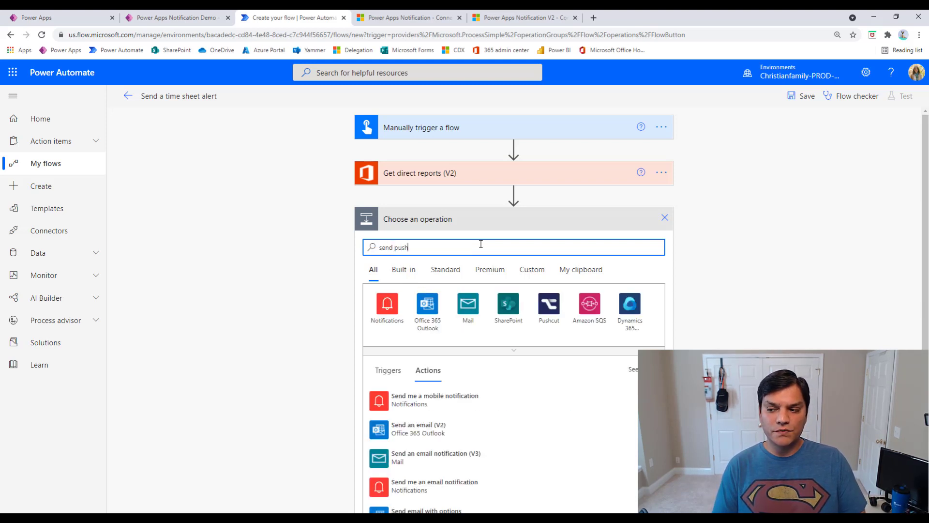
{"action": "type", "text": " notifi"}
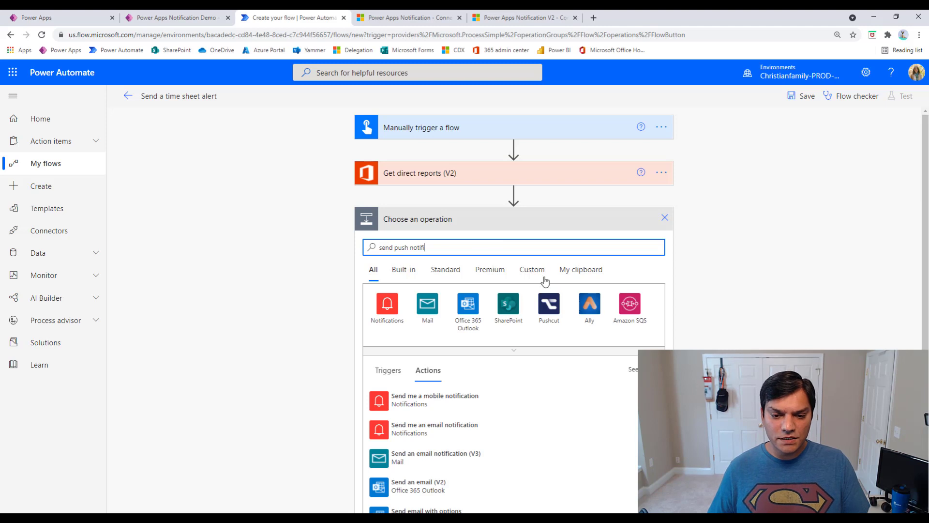
{"action": "scroll", "coordinate": [624, 387], "scroll_direction": "down", "scroll_amount": 5}
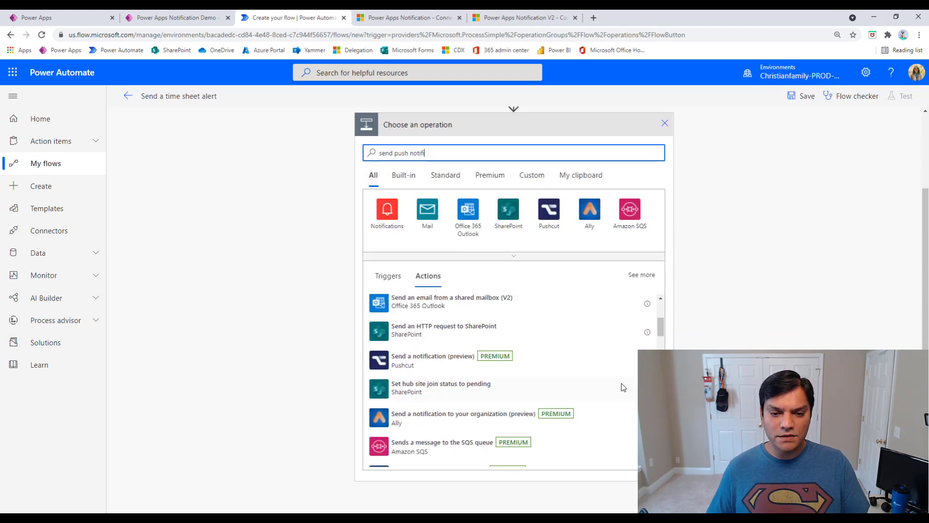
{"action": "scroll", "coordinate": [623, 387], "scroll_direction": "up", "scroll_amount": 5}
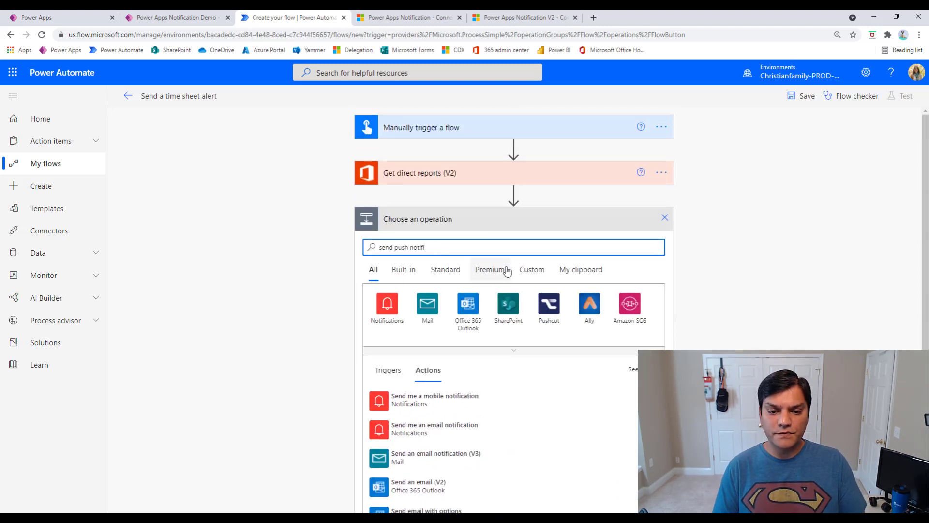
{"action": "type", "text": "cation v"}
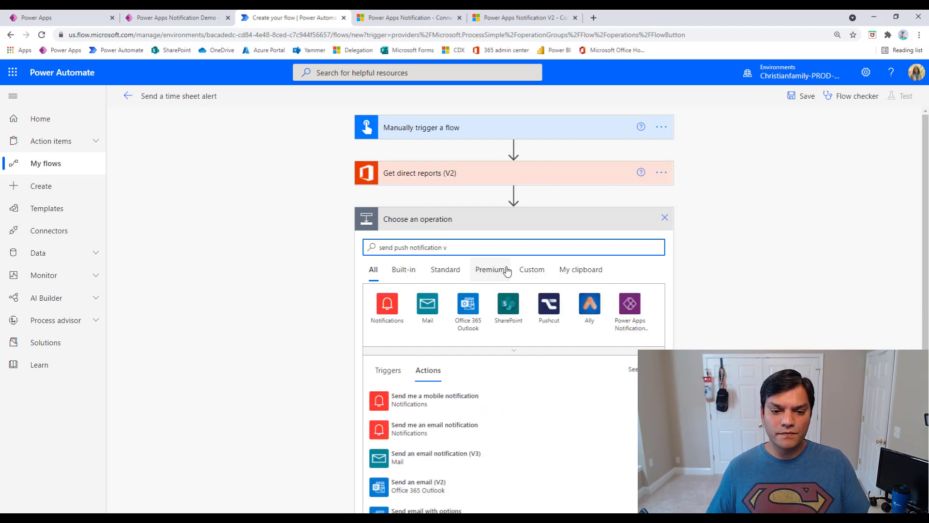
{"action": "left_click", "coordinate": [628, 329]}
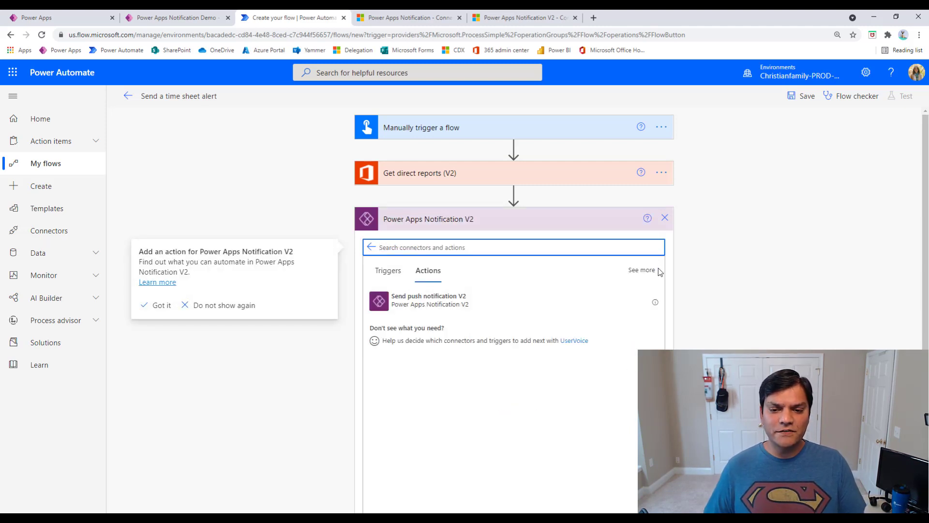
{"action": "left_click", "coordinate": [659, 272]}
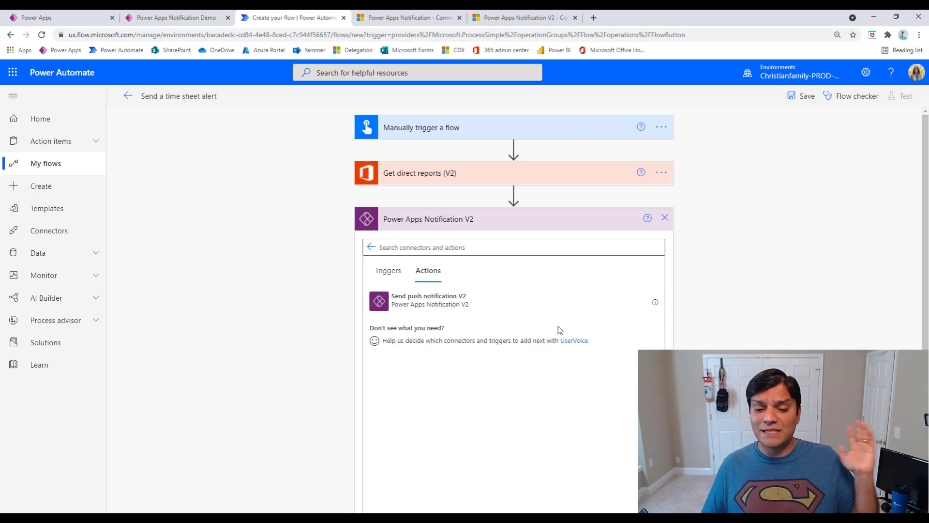
{"action": "left_click", "coordinate": [488, 314]}
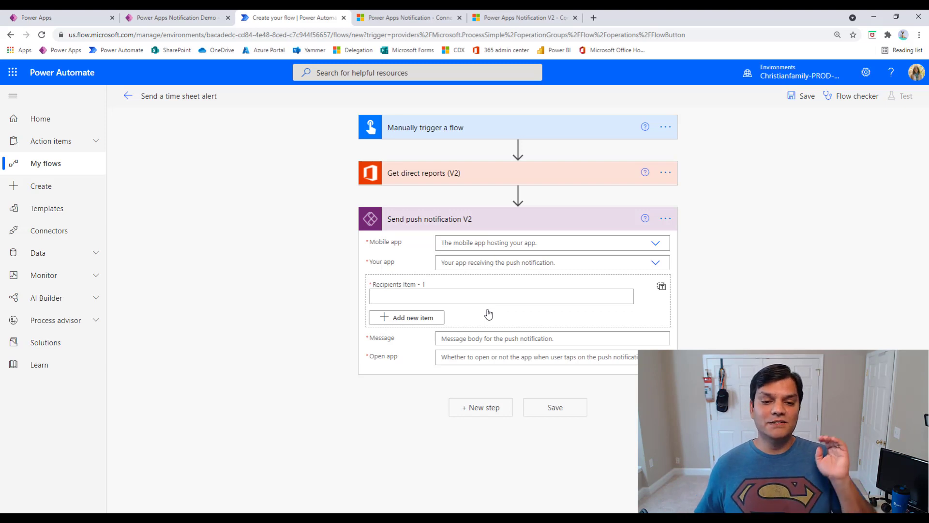
Set the push notification's Mobile app to Power Apps and Your app to Send Time Sheet Notification App.
{"action": "left_click", "coordinate": [653, 245]}
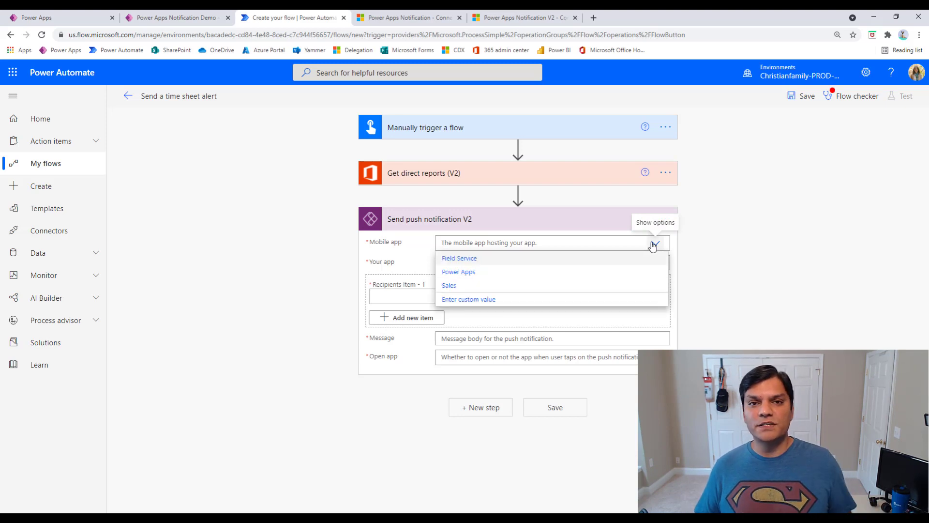
{"action": "left_click", "coordinate": [591, 274]}
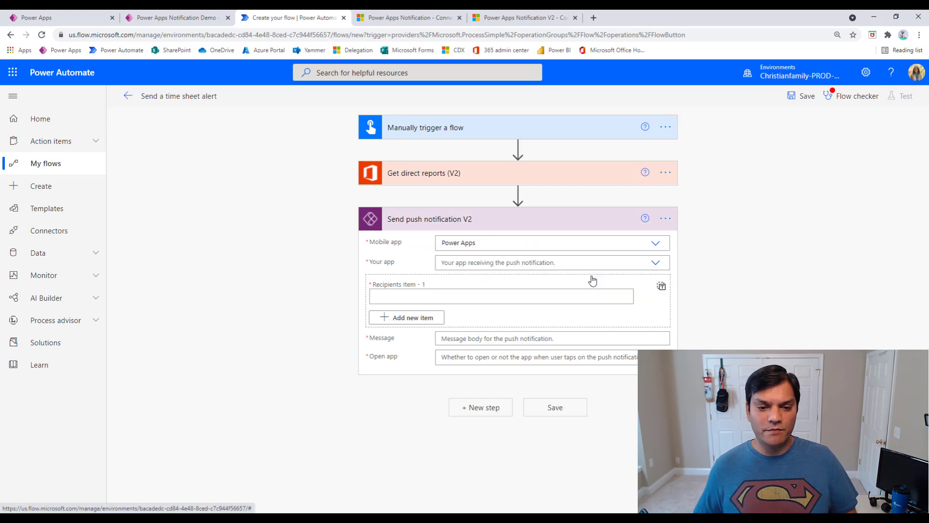
{"action": "left_click", "coordinate": [655, 265]}
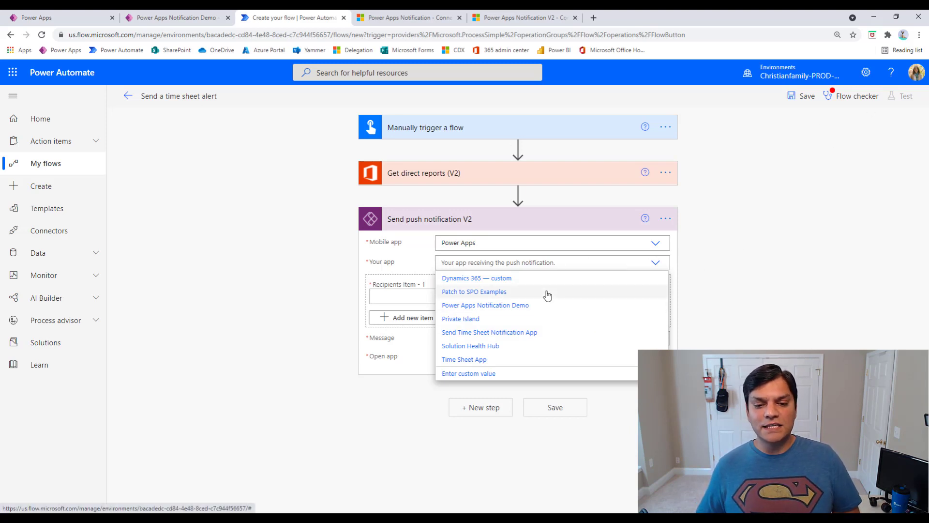
{"action": "left_click", "coordinate": [545, 333]}
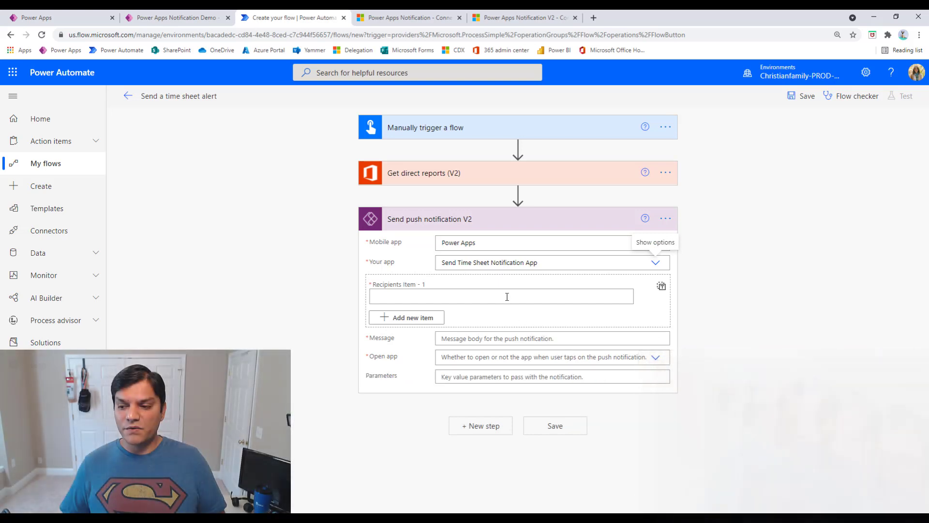
Set the push notification's first recipient to the Mail dynamic content from Get direct reports (V2).
{"action": "left_click", "coordinate": [505, 300]}
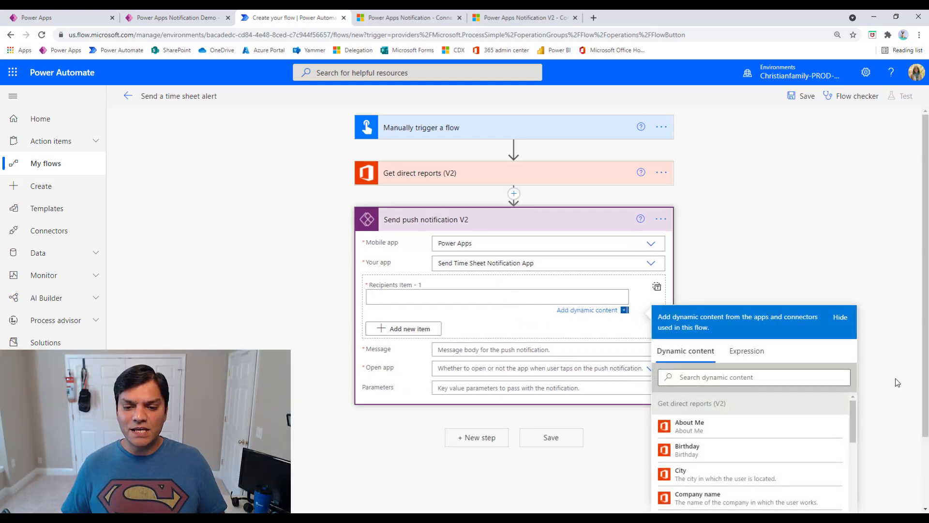
{"action": "scroll", "coordinate": [896, 382], "scroll_direction": "down", "scroll_amount": 2}
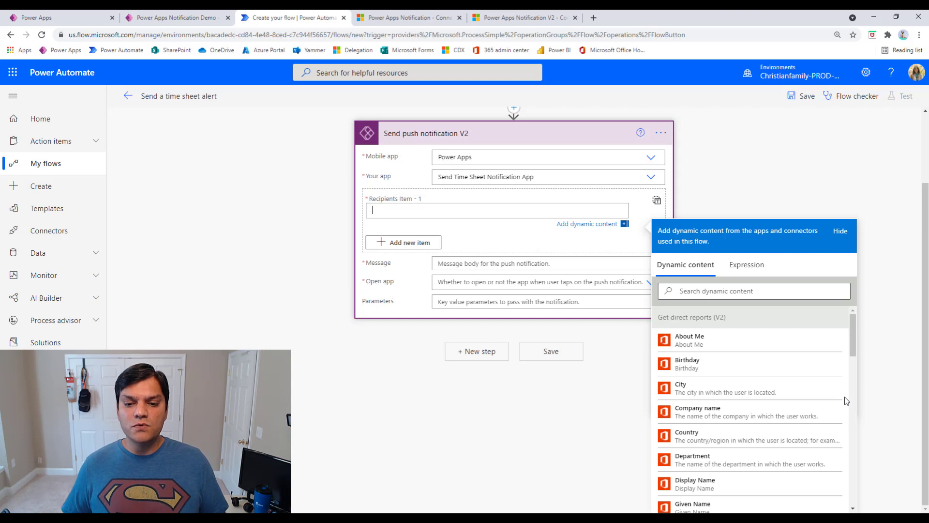
{"action": "scroll", "coordinate": [851, 222], "scroll_direction": "up", "scroll_amount": 2}
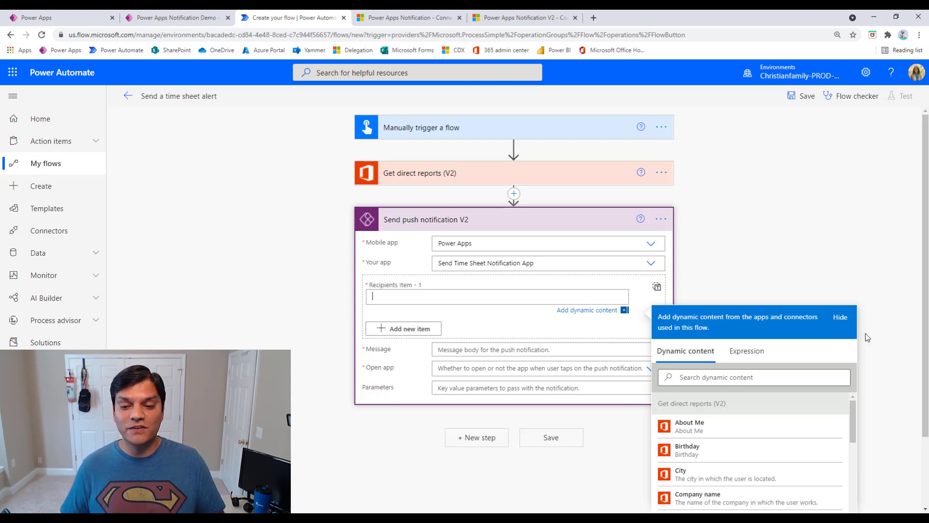
{"action": "scroll", "coordinate": [866, 334], "scroll_direction": "down", "scroll_amount": 2}
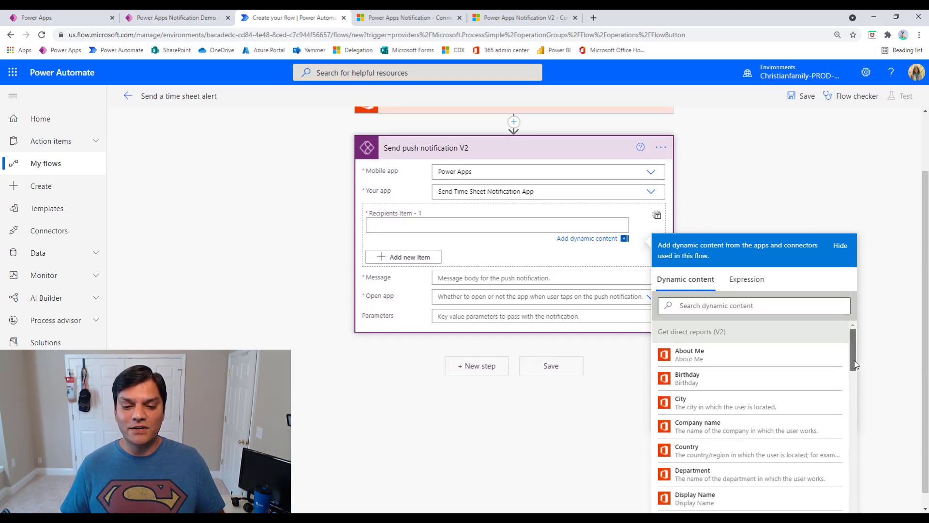
{"action": "left_click_drag", "start_coordinate": [855, 360], "coordinate": [848, 400]}
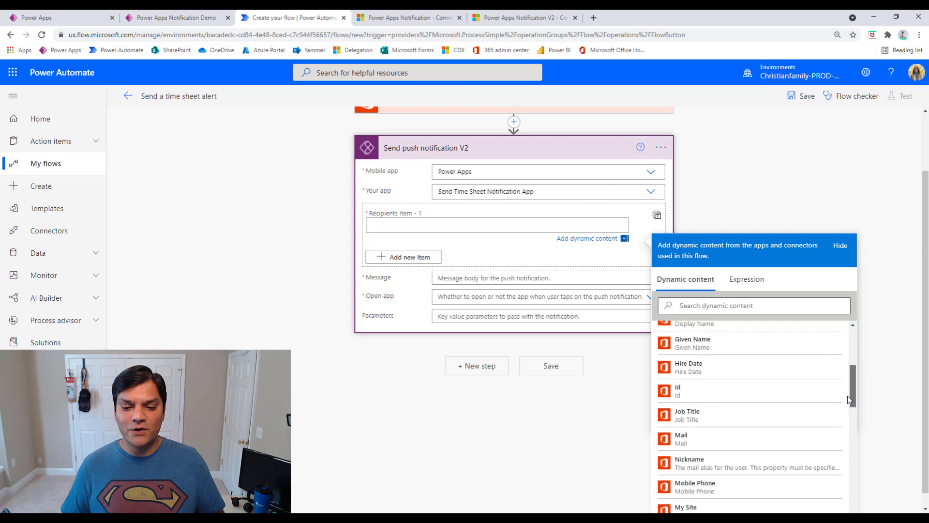
{"action": "left_click", "coordinate": [746, 437]}
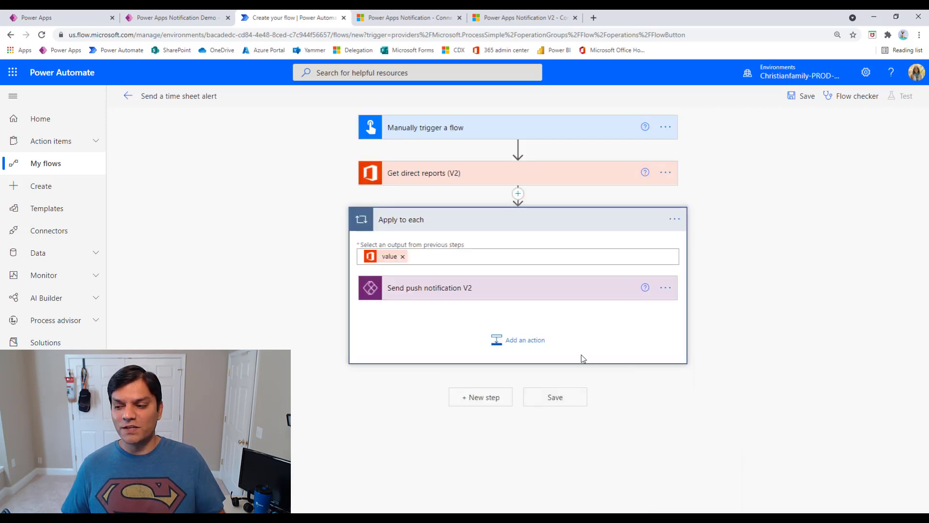
Set the push notification's Message to "Please complete the time sheet before the end of the business day" and Open app to Yes.
{"action": "left_click", "coordinate": [587, 296]}
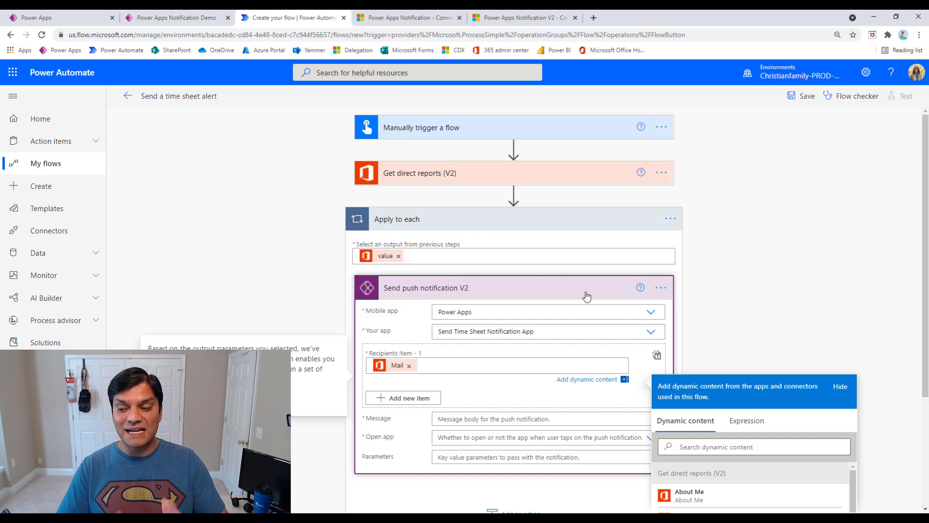
{"action": "left_click", "coordinate": [518, 419]}
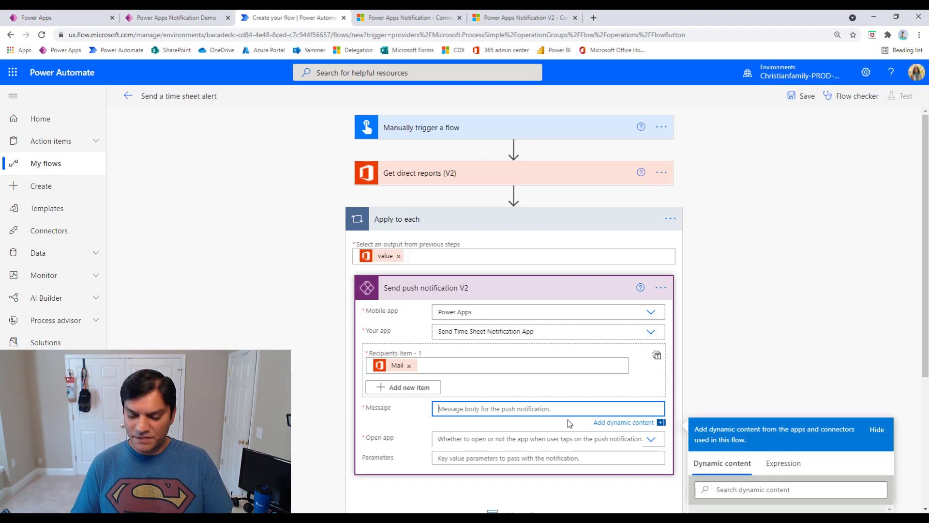
{"action": "type", "text": "Please co"}
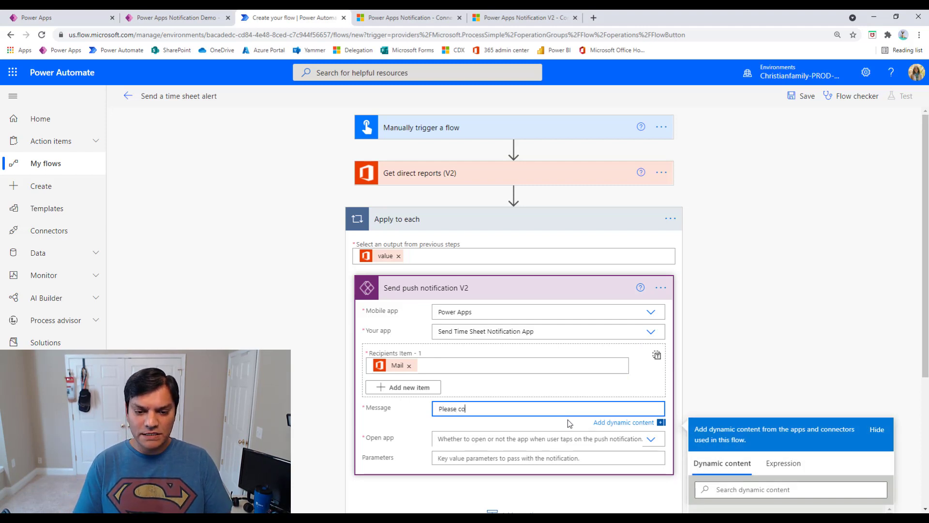
{"action": "type", "text": "mplete the ti"}
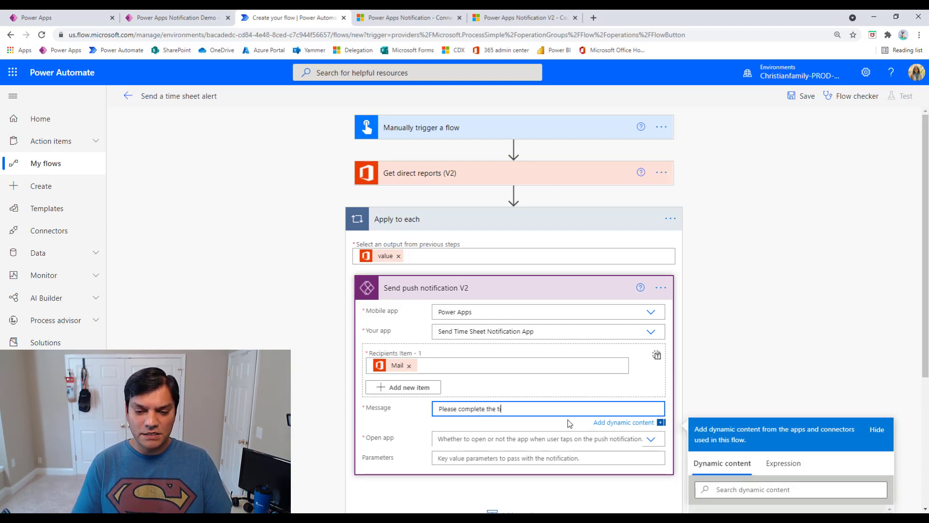
{"action": "type", "text": "me sheet befor"}
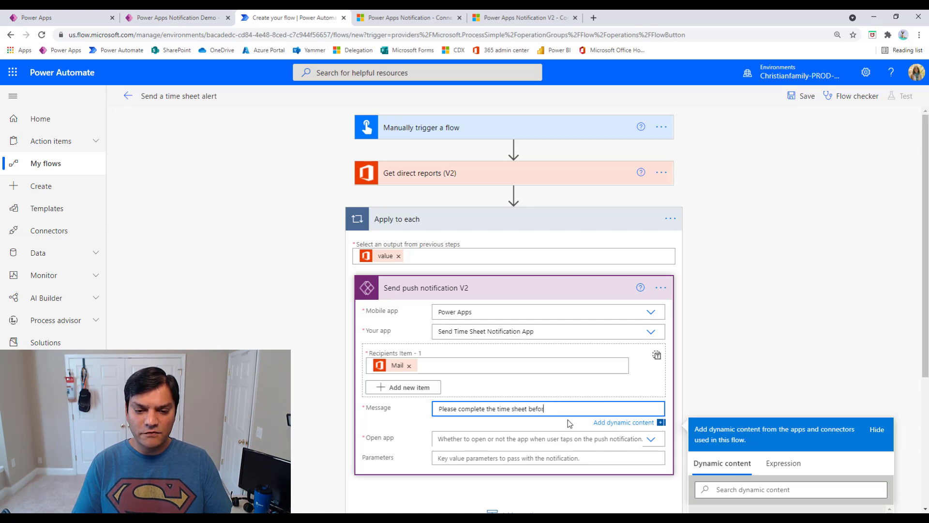
{"action": "type", "text": "e the end of the business day"}
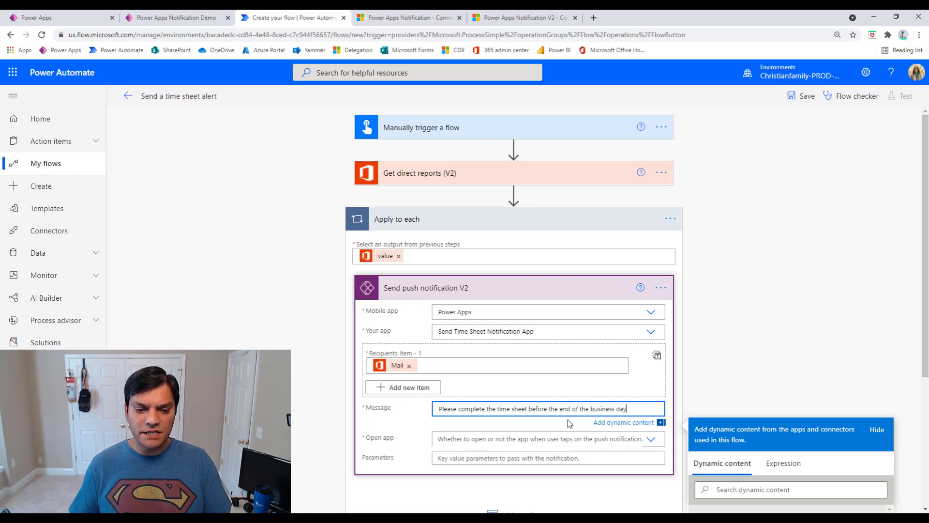
{"action": "left_click", "coordinate": [654, 440]}
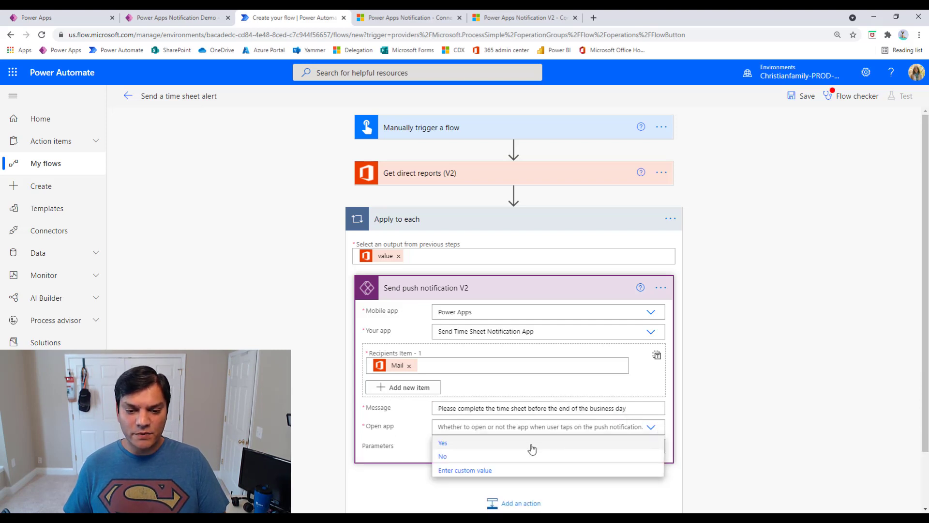
{"action": "left_click", "coordinate": [535, 443]}
{"action": "scroll", "coordinate": [716, 390], "scroll_direction": "down", "scroll_amount": 1}
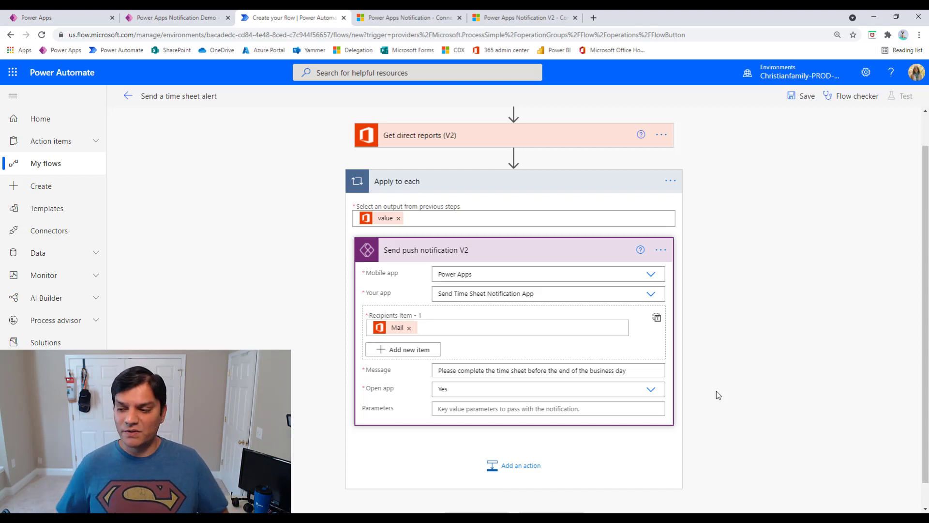
Save the flow and review it with the Flow checker.
{"action": "left_click", "coordinate": [802, 102]}
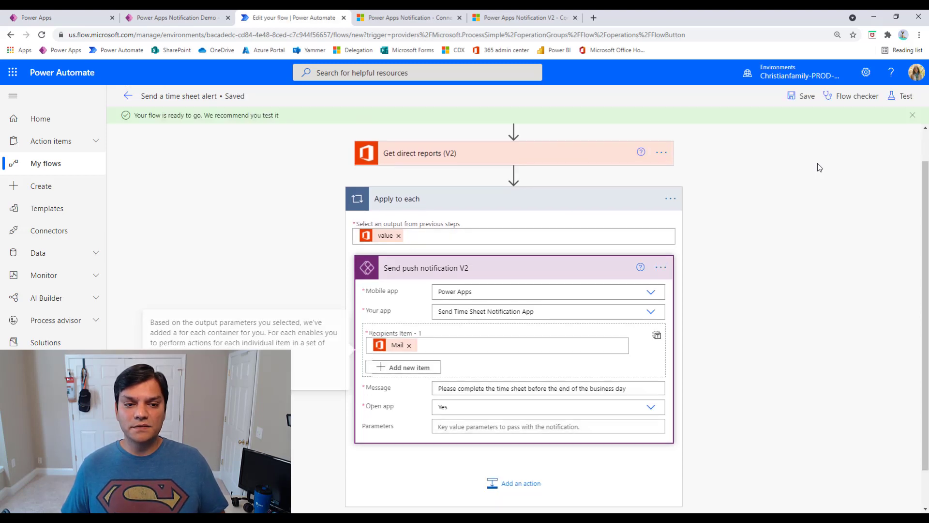
{"action": "left_click", "coordinate": [867, 96]}
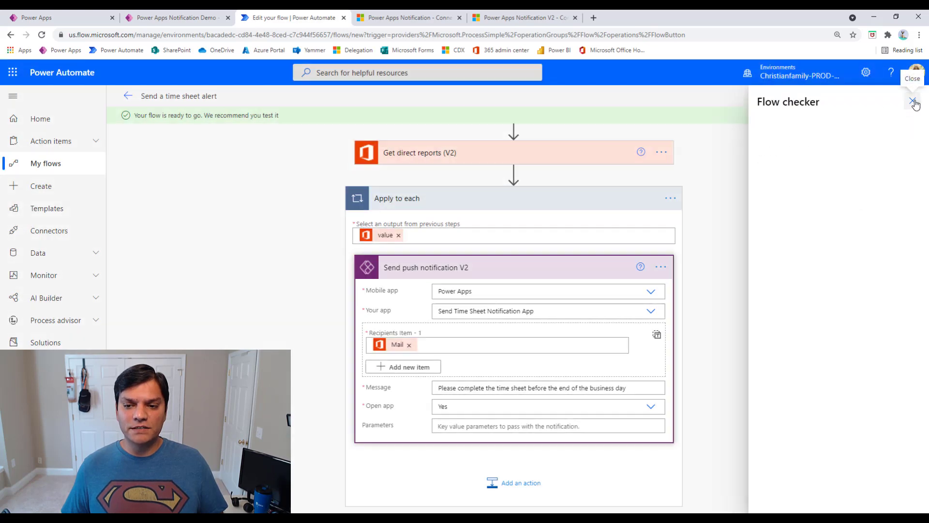
{"action": "left_click", "coordinate": [913, 101]}
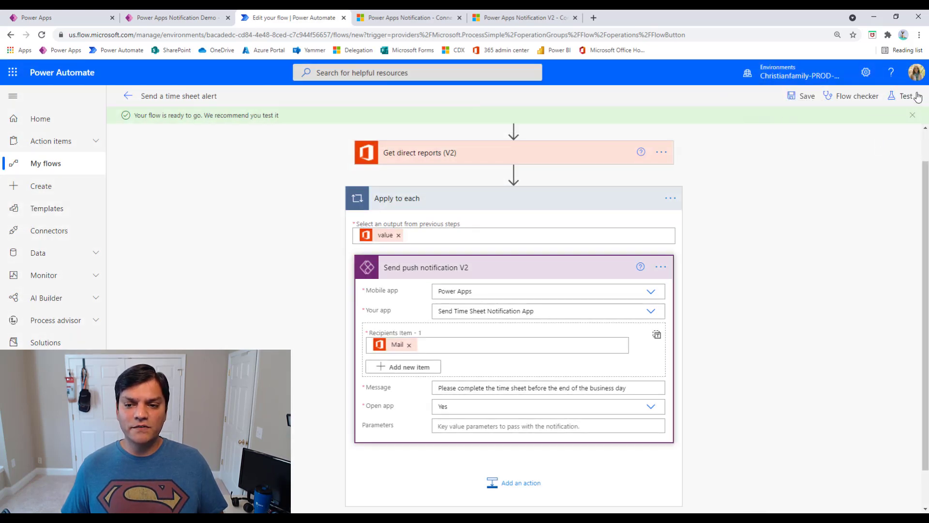
Run the Send a time sheet alert flow and open the received push notification on the phone.
{"action": "left_click", "coordinate": [902, 96]}
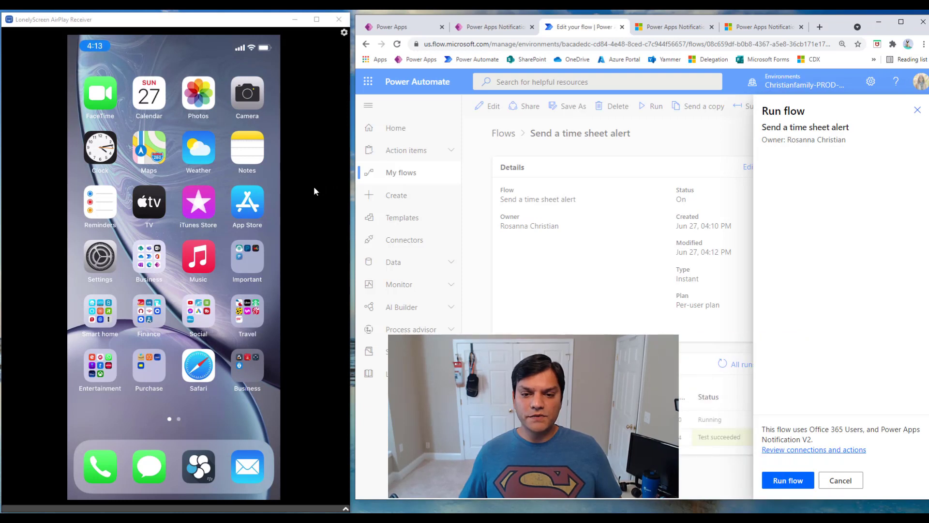
{"action": "left_click", "coordinate": [786, 482]}
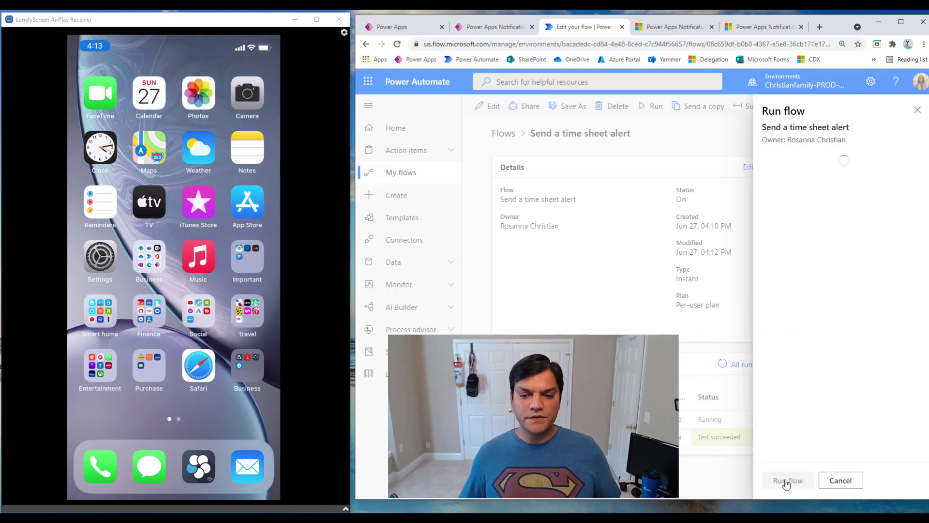
{"action": "left_click", "coordinate": [783, 481]}
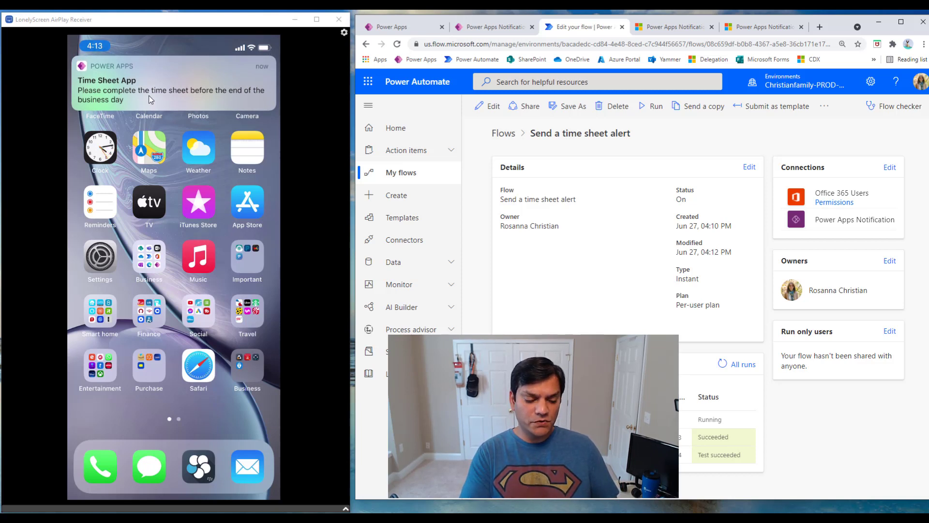
{"action": "left_click", "coordinate": [149, 96]}
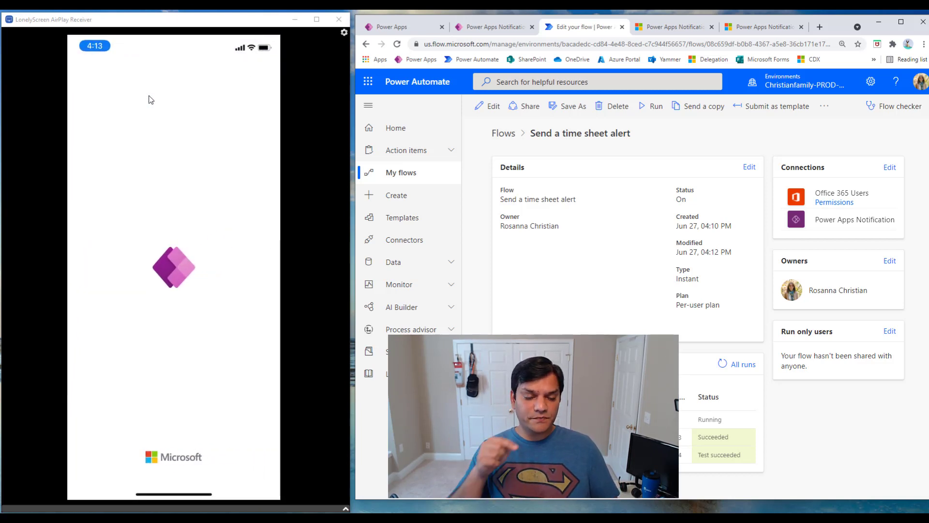